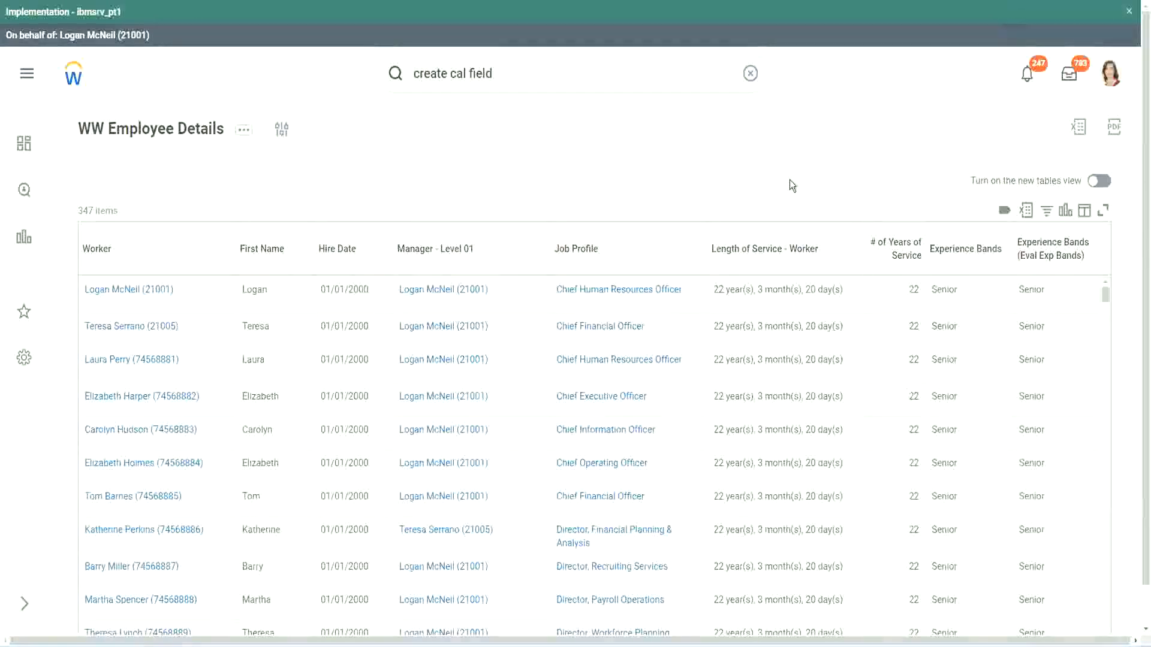
click(997, 284)
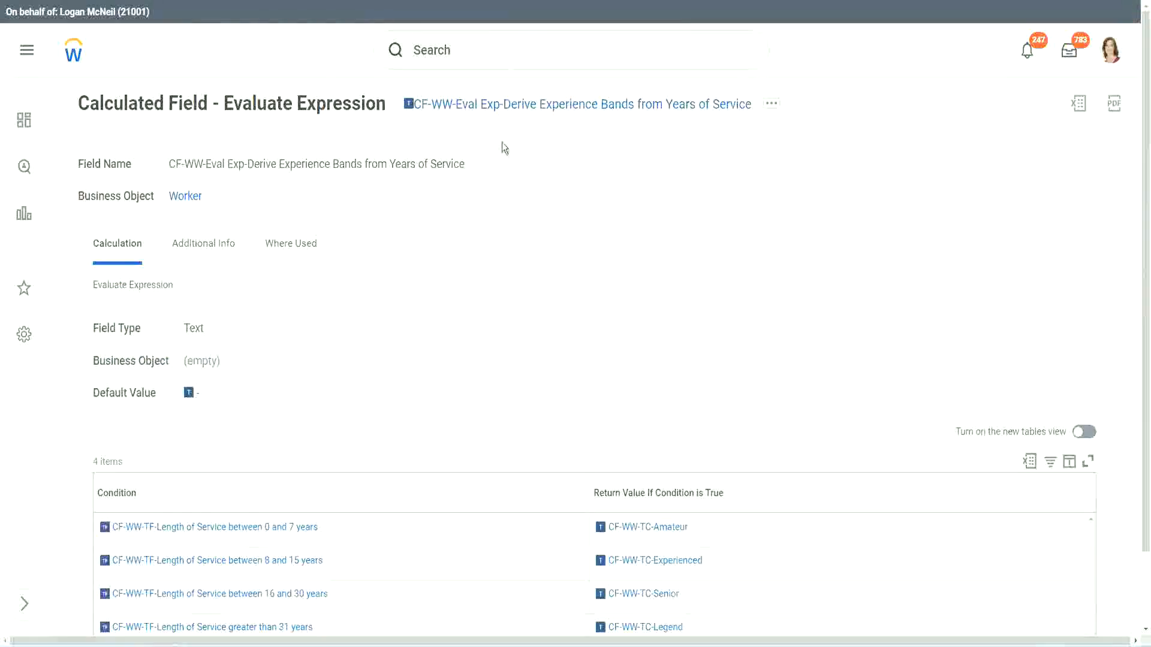
right_click(498, 109)
click(525, 176)
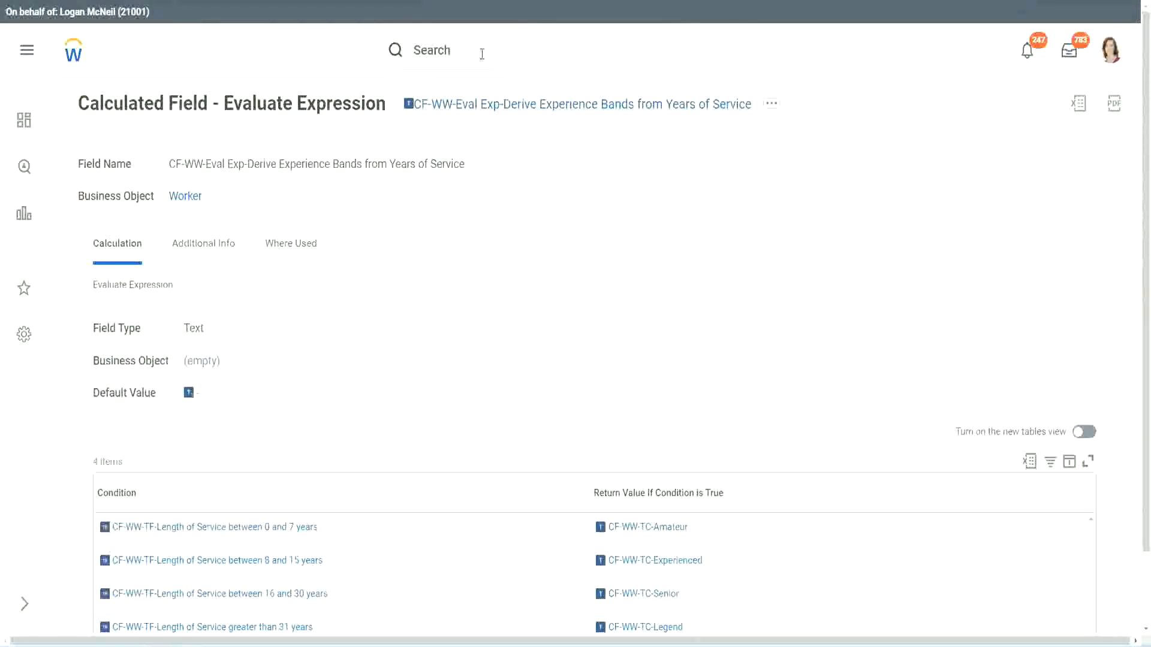
click(482, 54)
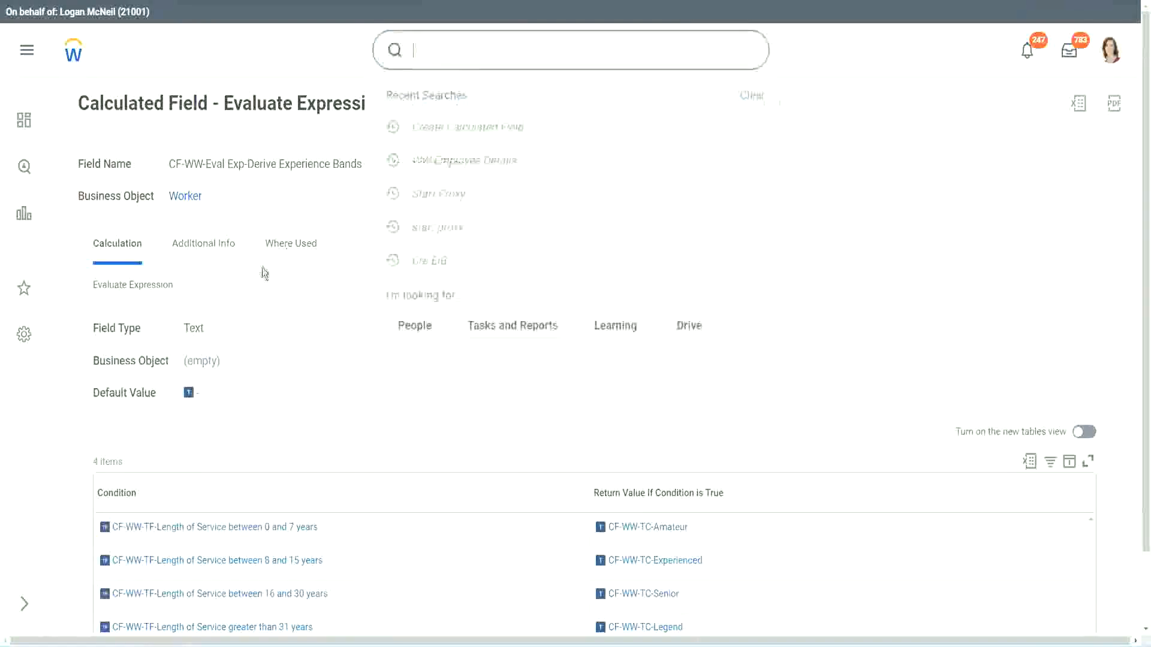
click(814, 139)
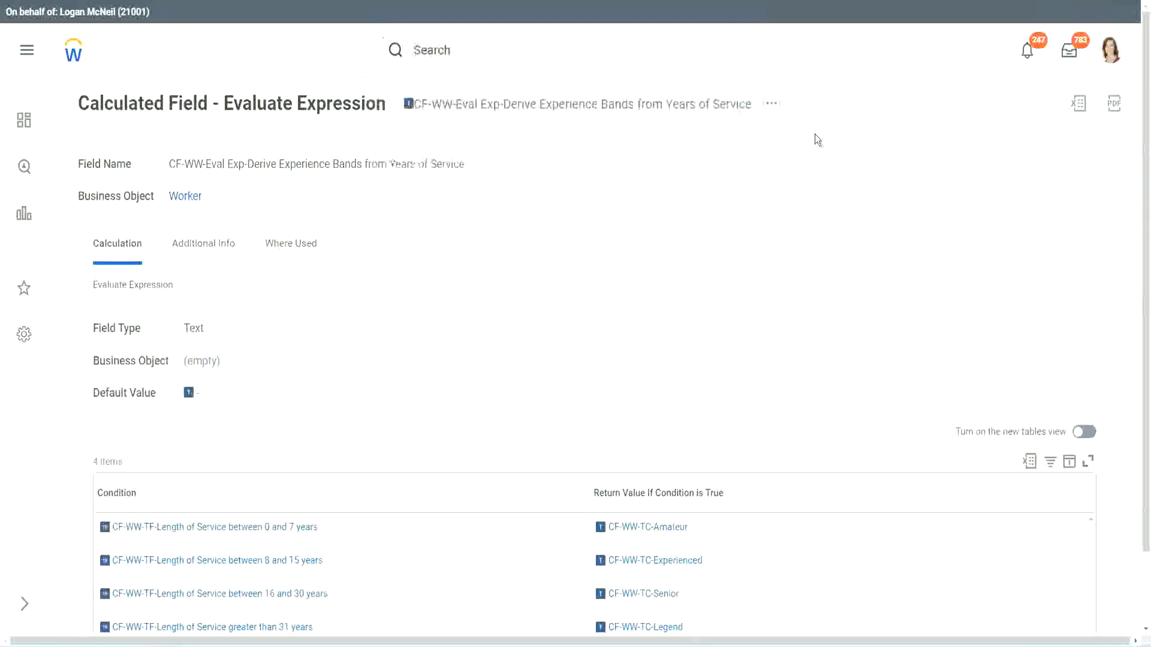
Search for "create calc field" and open the Create Calculated Field task
click(456, 47)
text(create calc)
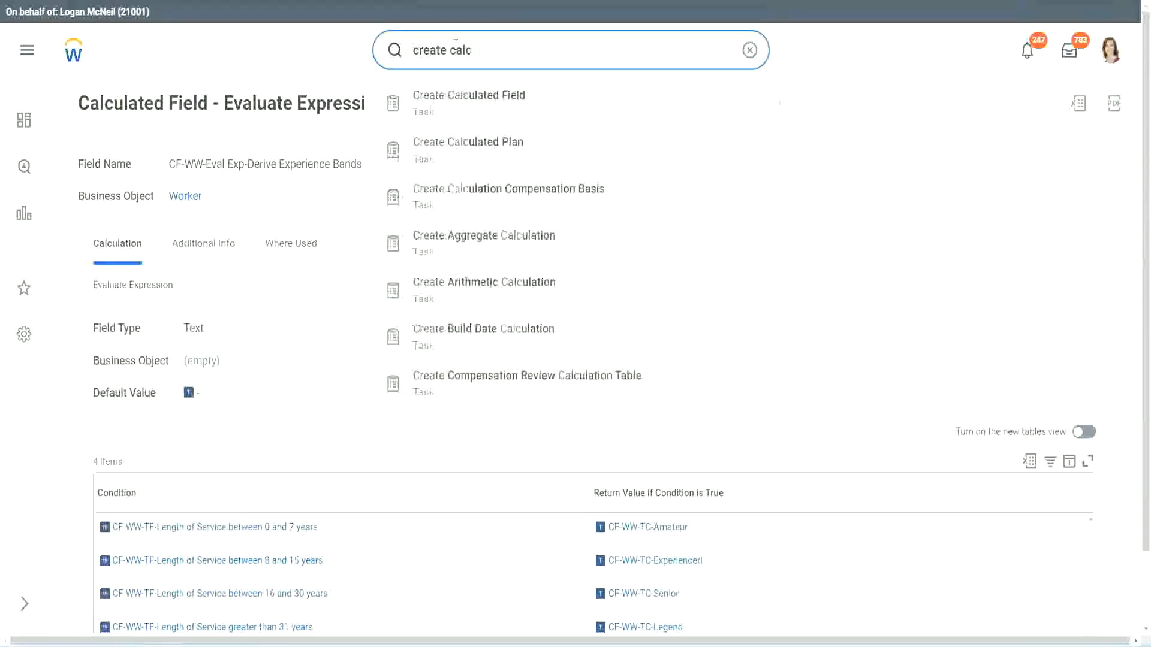
text( field)
click(479, 111)
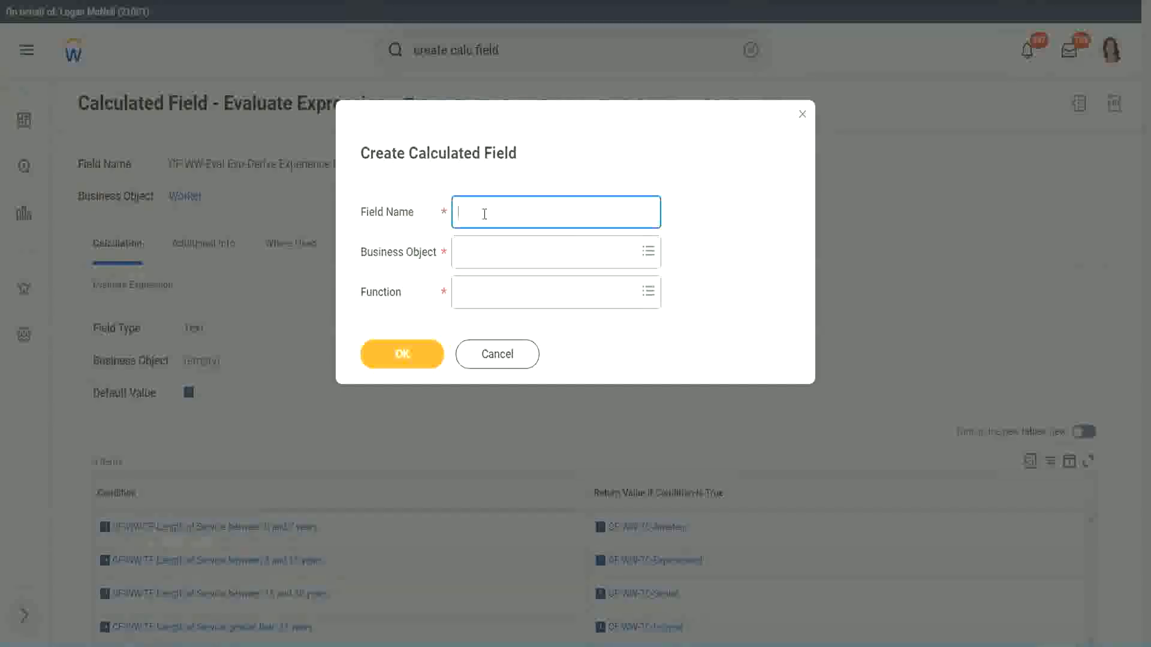
Name the new calculated field "CF-WW-LRB-Identify Experience Bands from years of Service"
text(CF-WW-LRB-Identify Exe)
key(BackSpace)
text(periende)
key(BackSpace)
key(BackSpace)
text(ce )
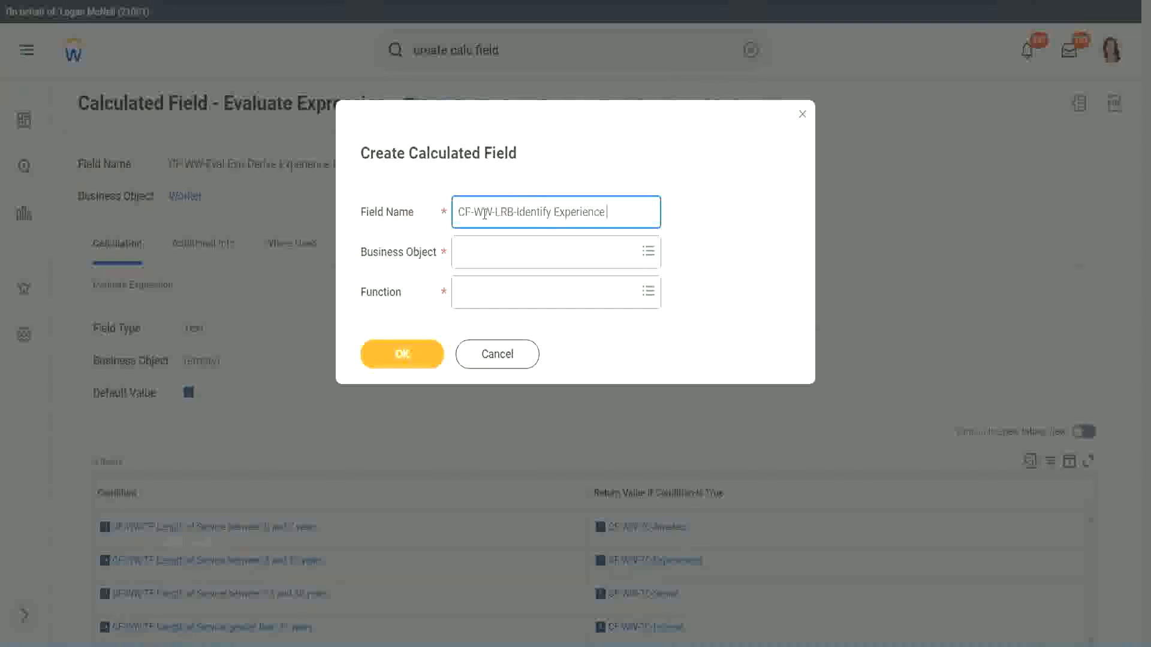
text(Bands (rom)
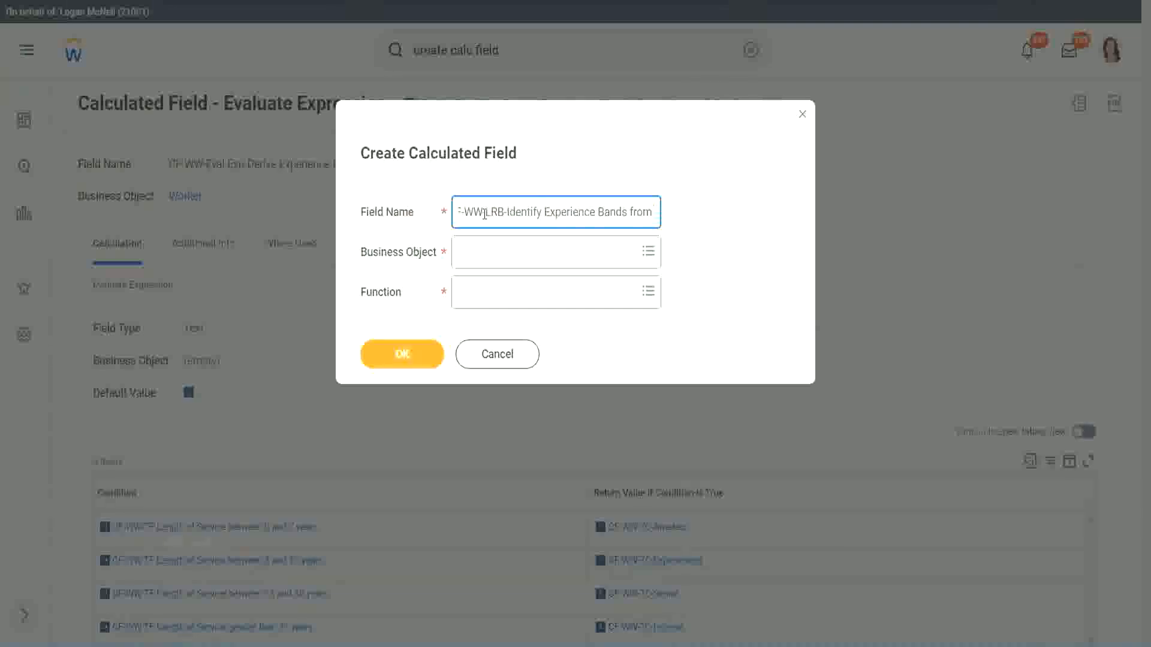
text( years of Service)
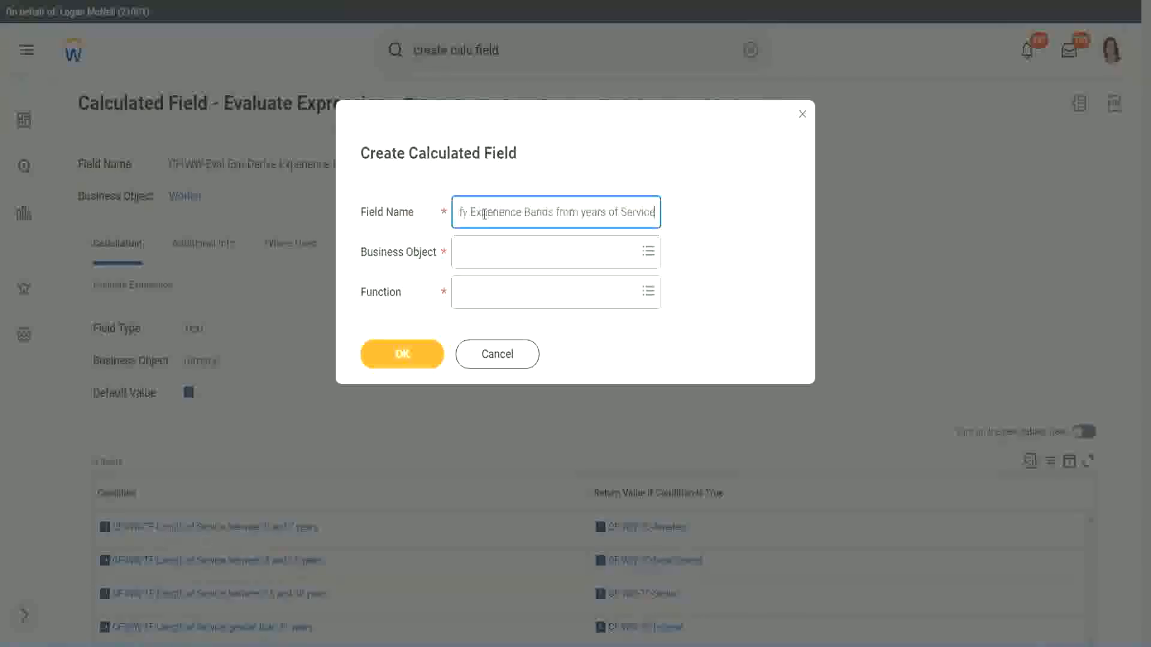
key(Tab)
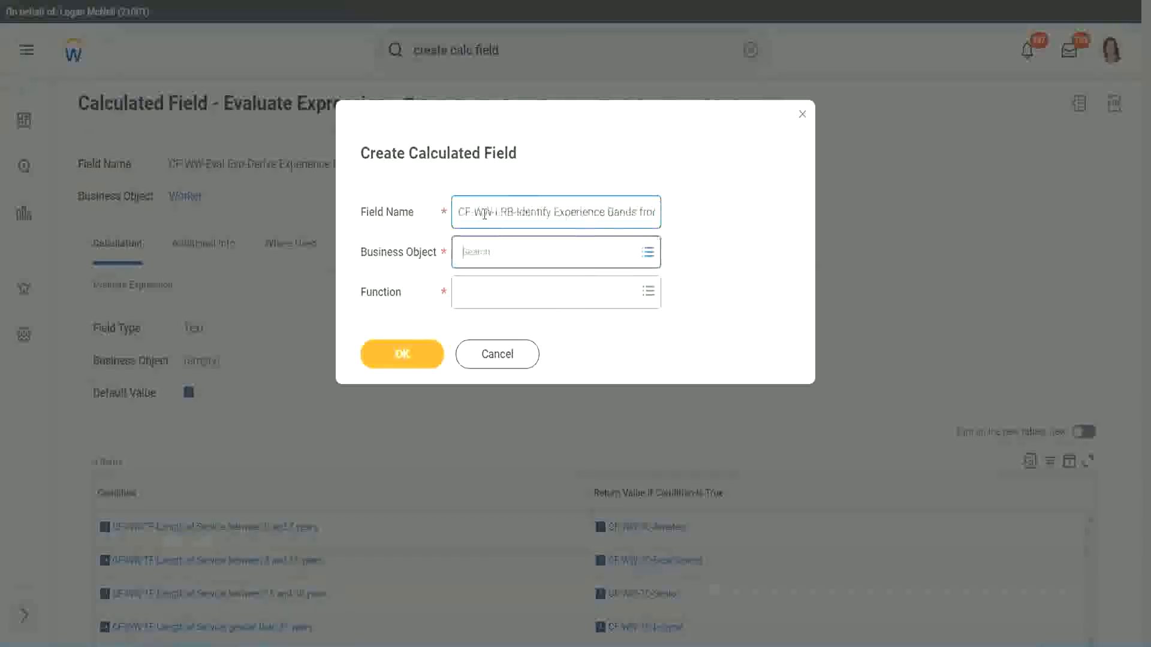
Set the business object to Worker and the function to Lookup Range Band, and proceed to the field's definition
text(wor)
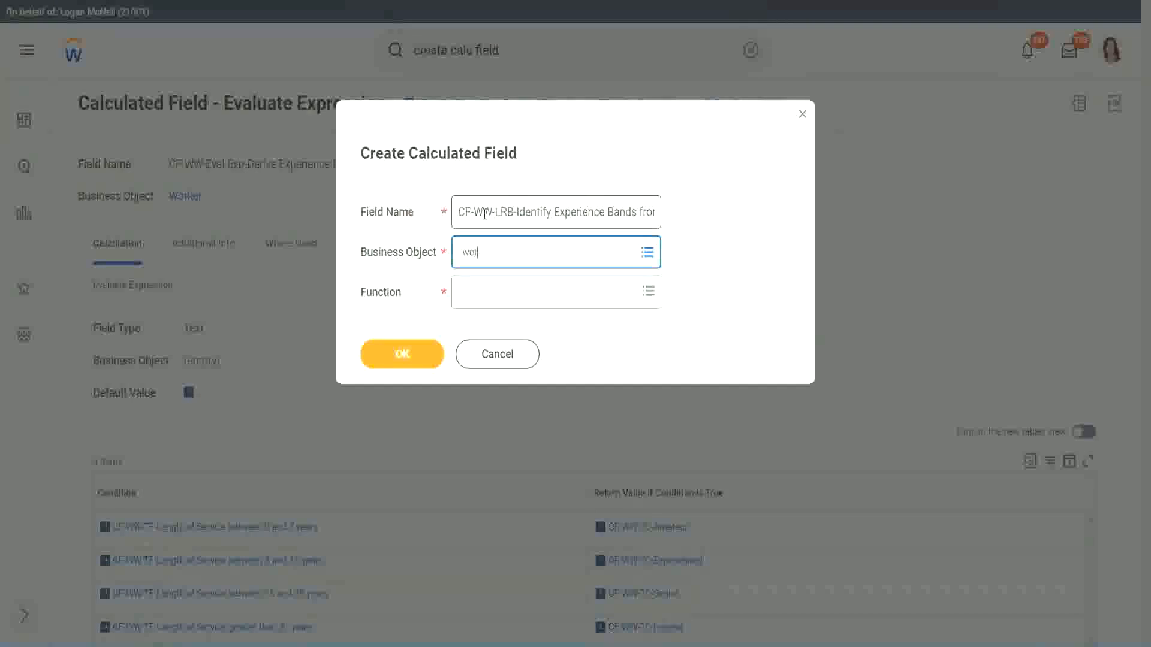
text(ker)
key(Return)
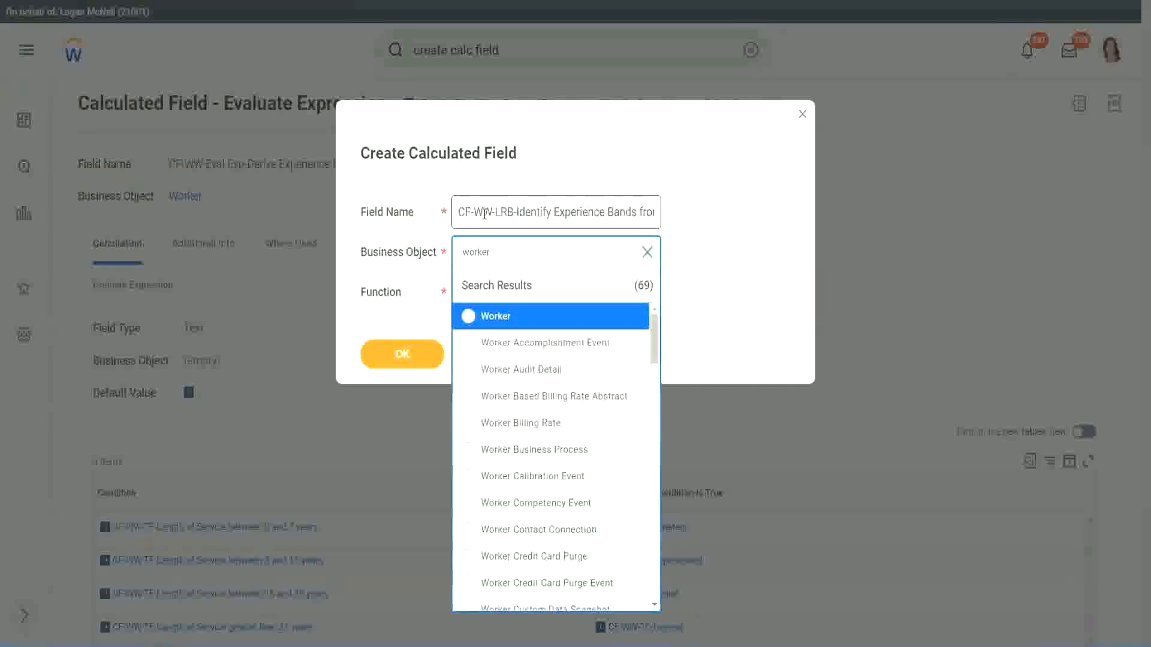
key(Return)
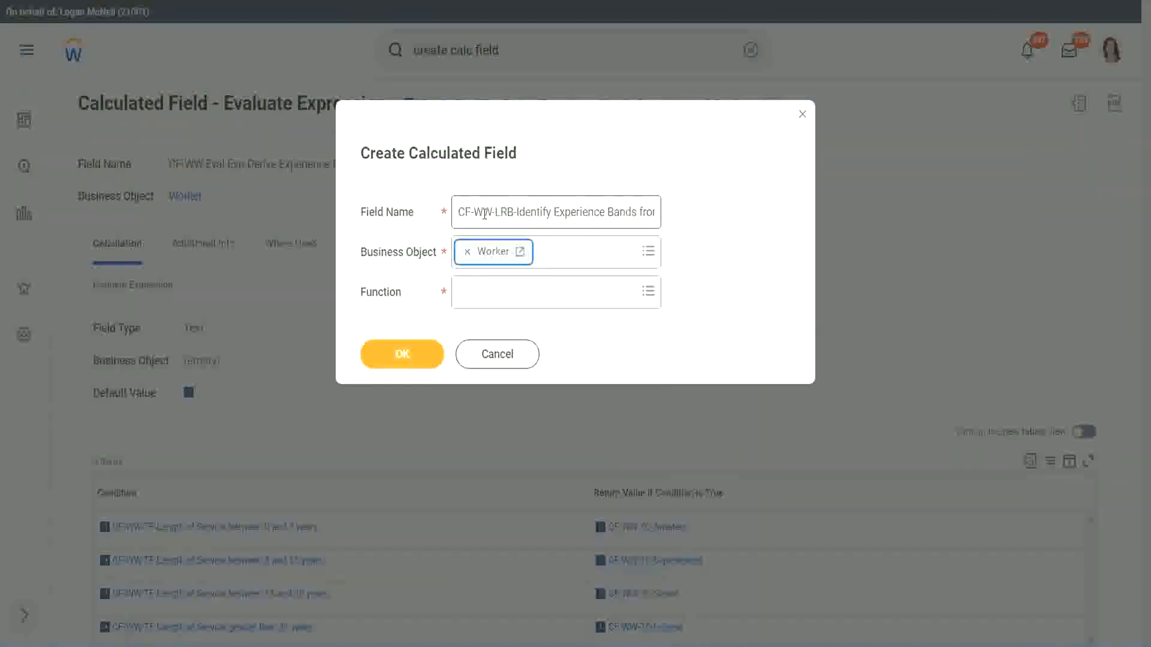
key(Tab)
text(lrb)
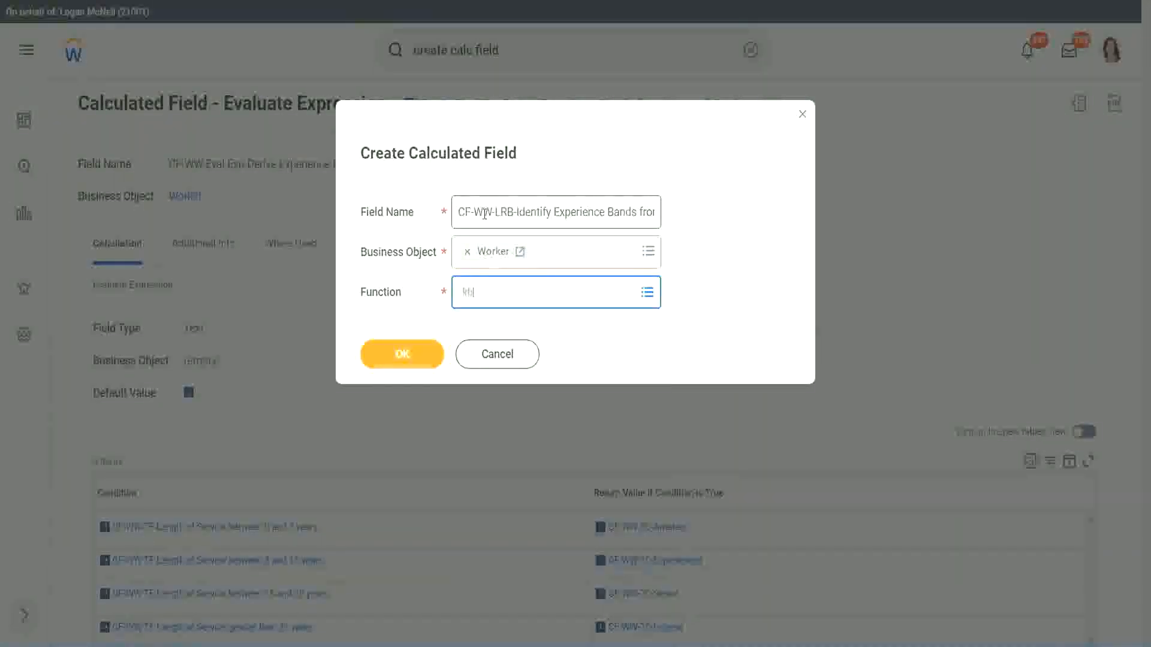
key(Return)
key(Return)
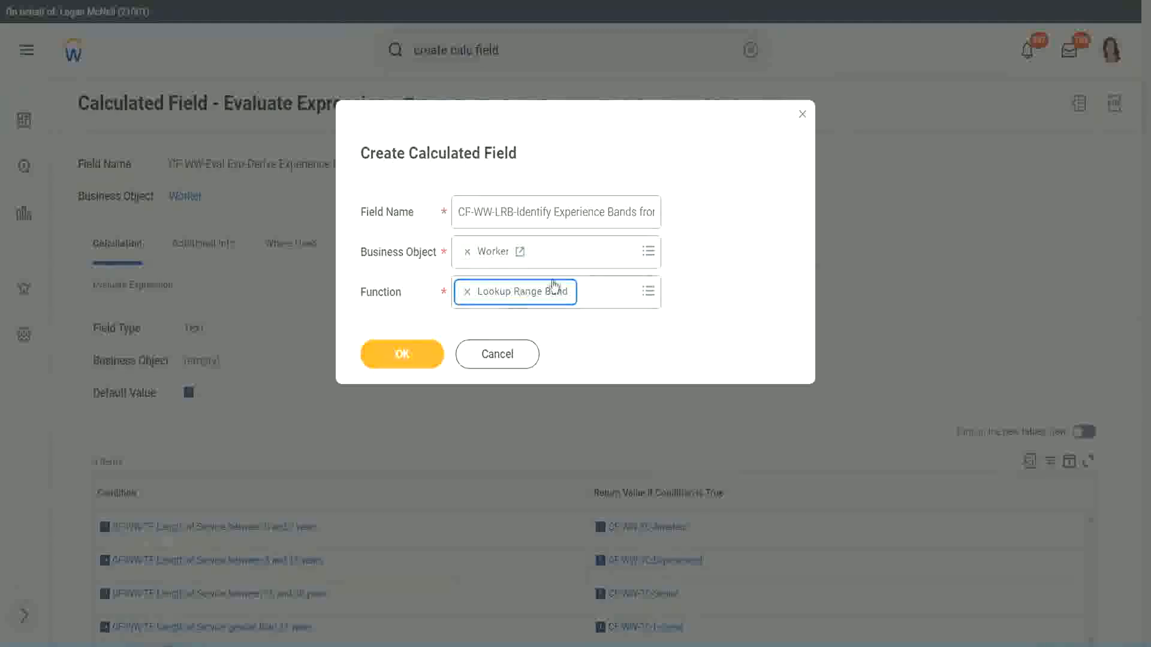
click(412, 355)
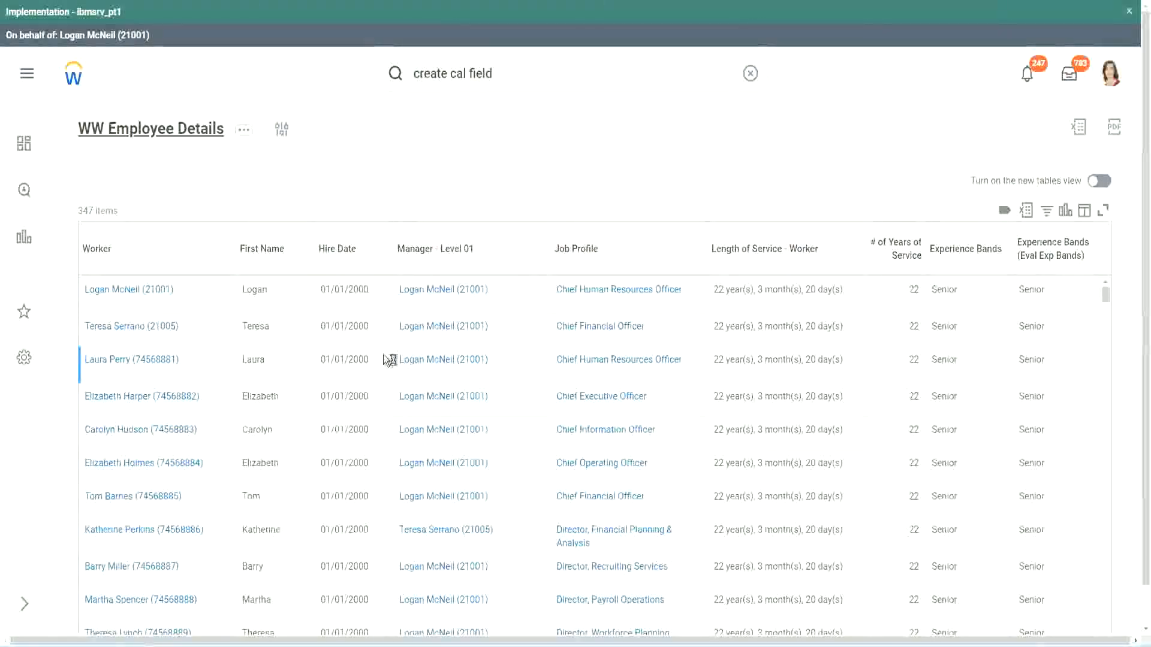
Copy the field name "CF-WW-Convert Text To Number-Number of Years from Length of Service" from the WW Employee Details report definition and use it as the source field
scroll(380, 395, down, 6)
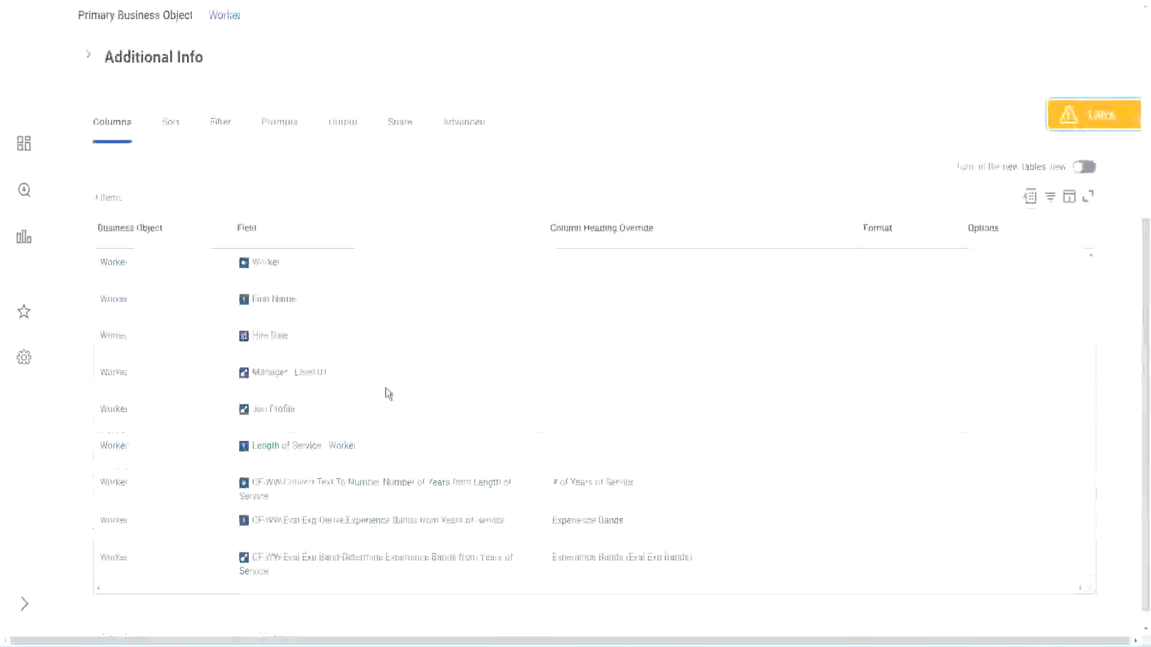
right_click(362, 466)
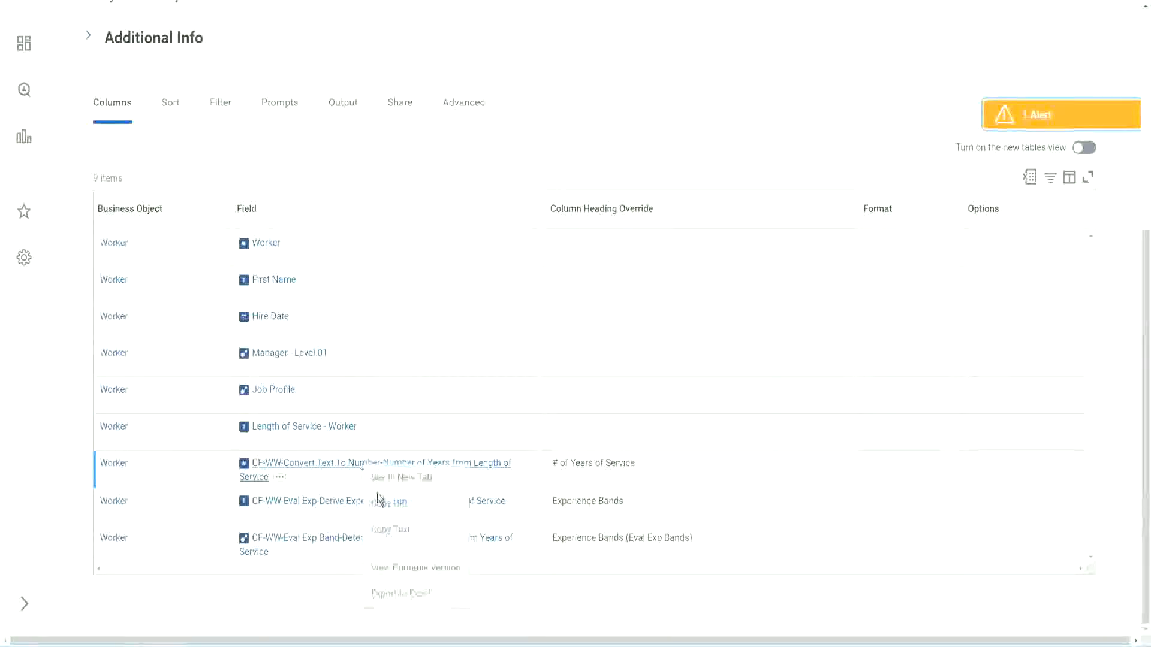
click(390, 529)
key(ctrl+Tab)
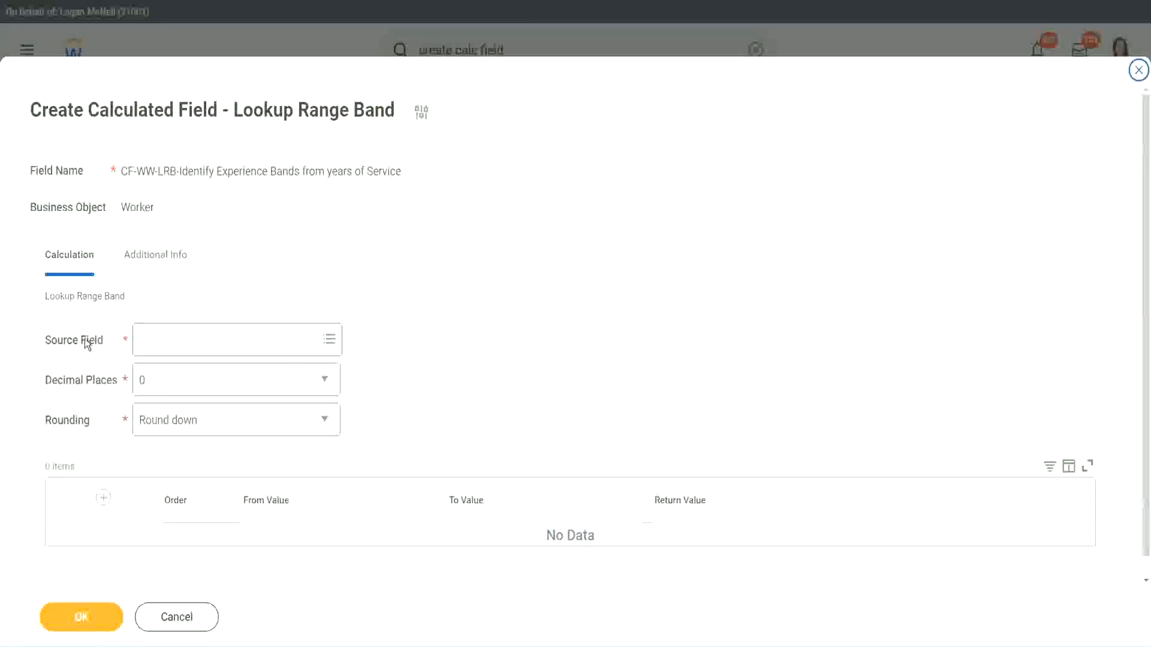
click(178, 341)
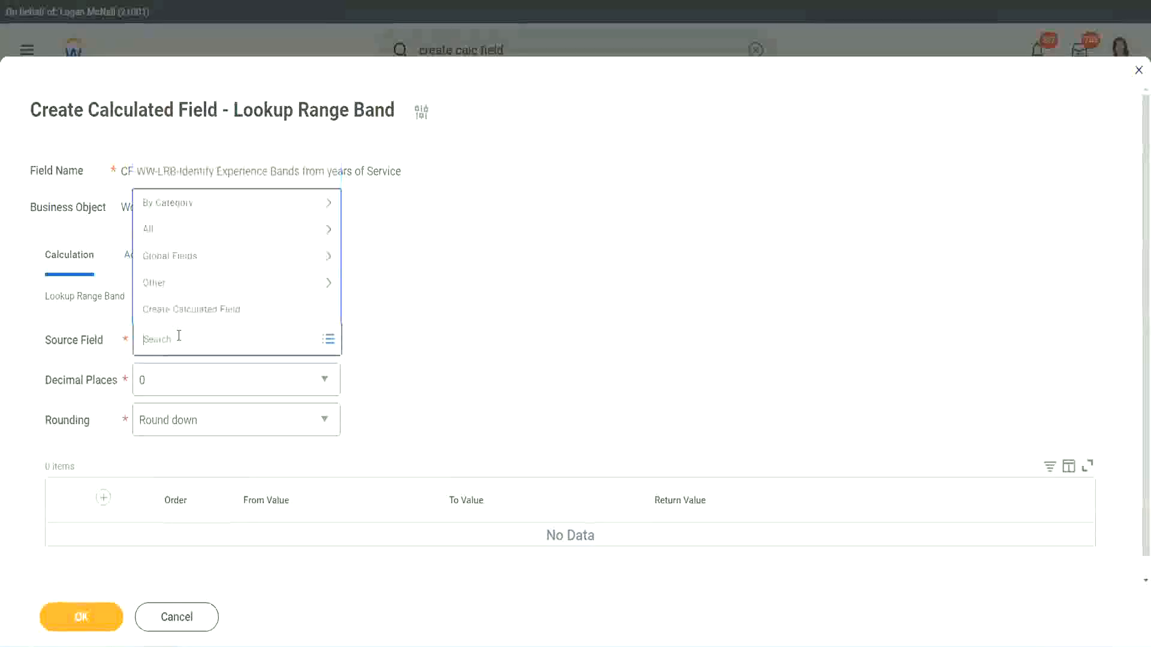
key(ctrl+v)
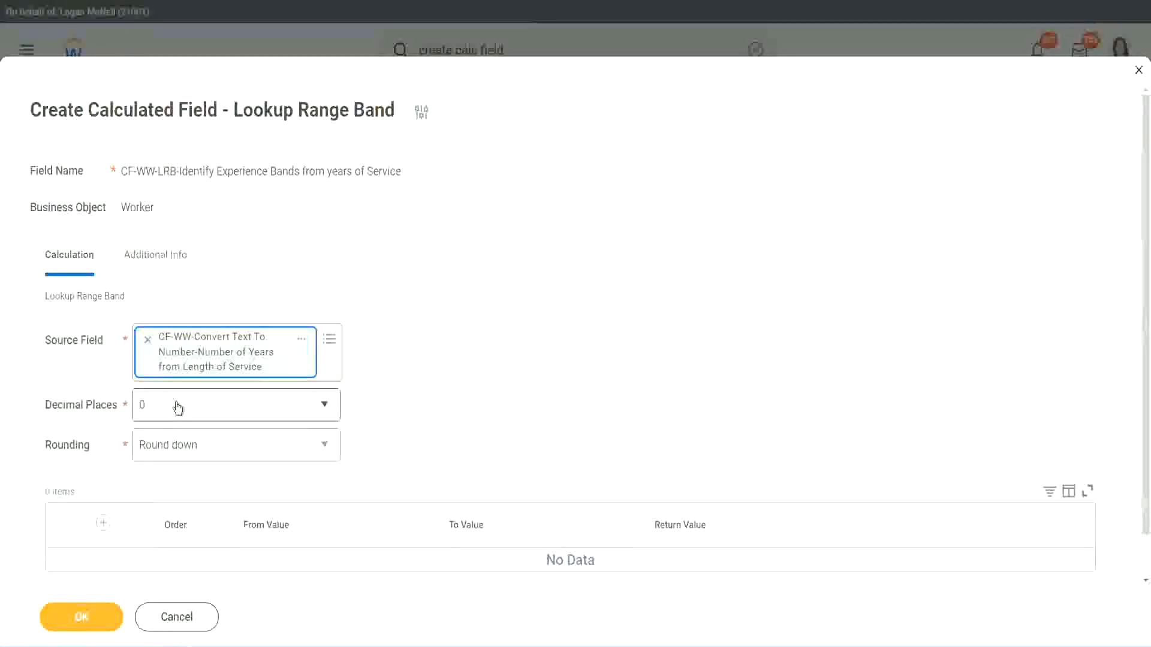
Keep the decimal places at 0 and set the rounding to Round
click(224, 412)
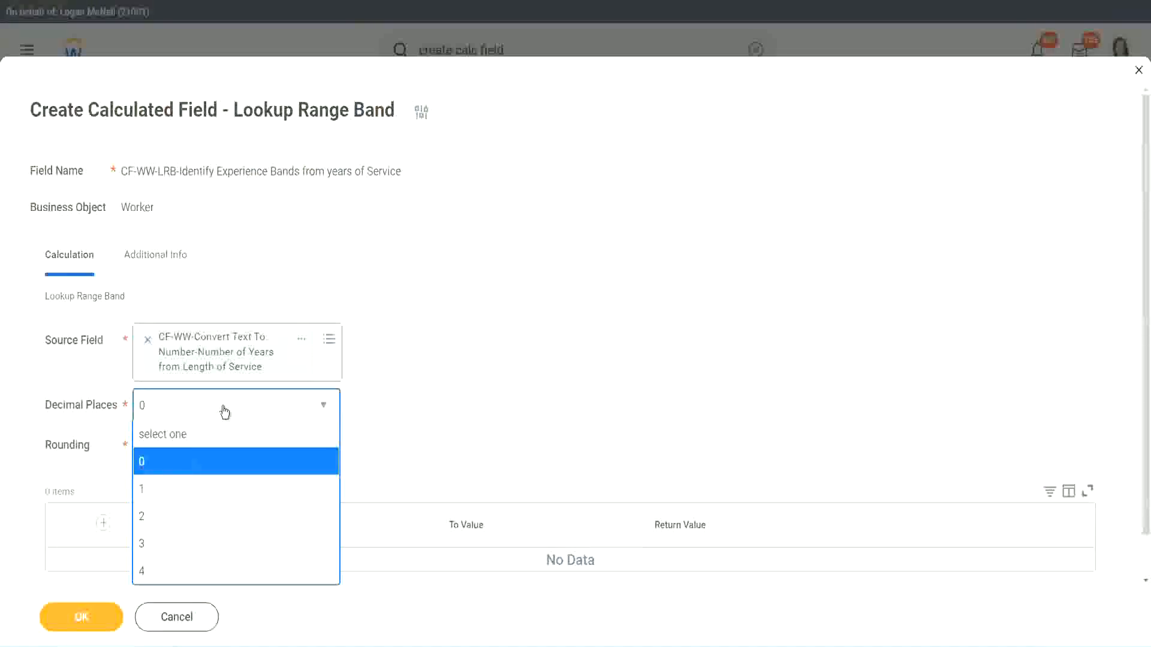
click(449, 394)
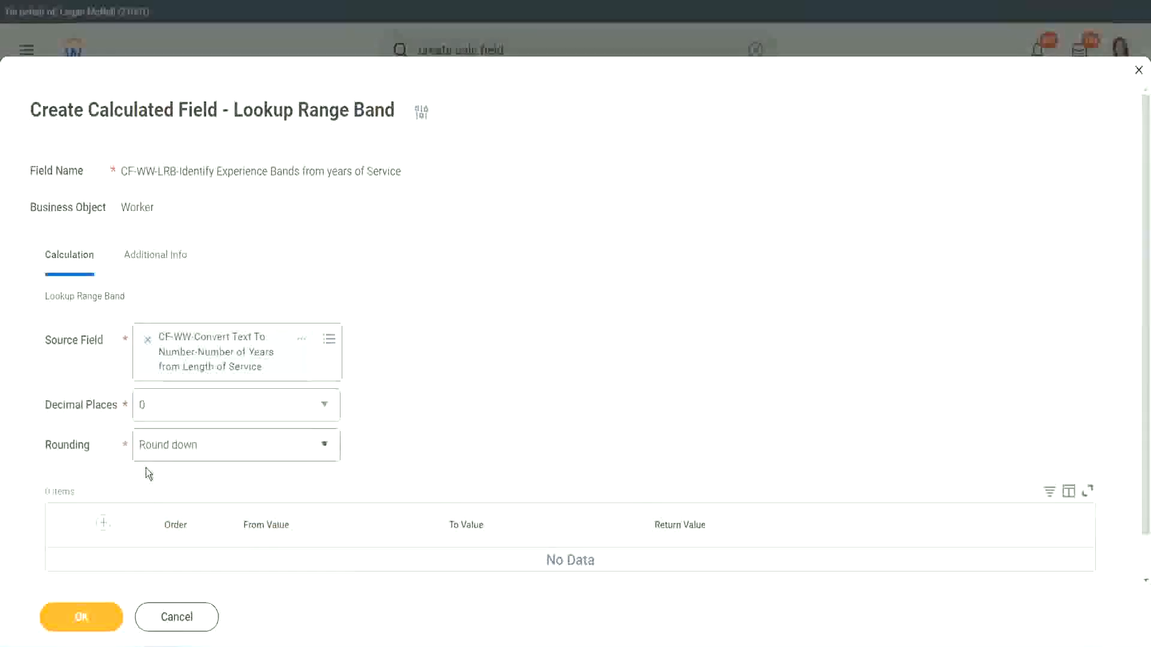
click(185, 448)
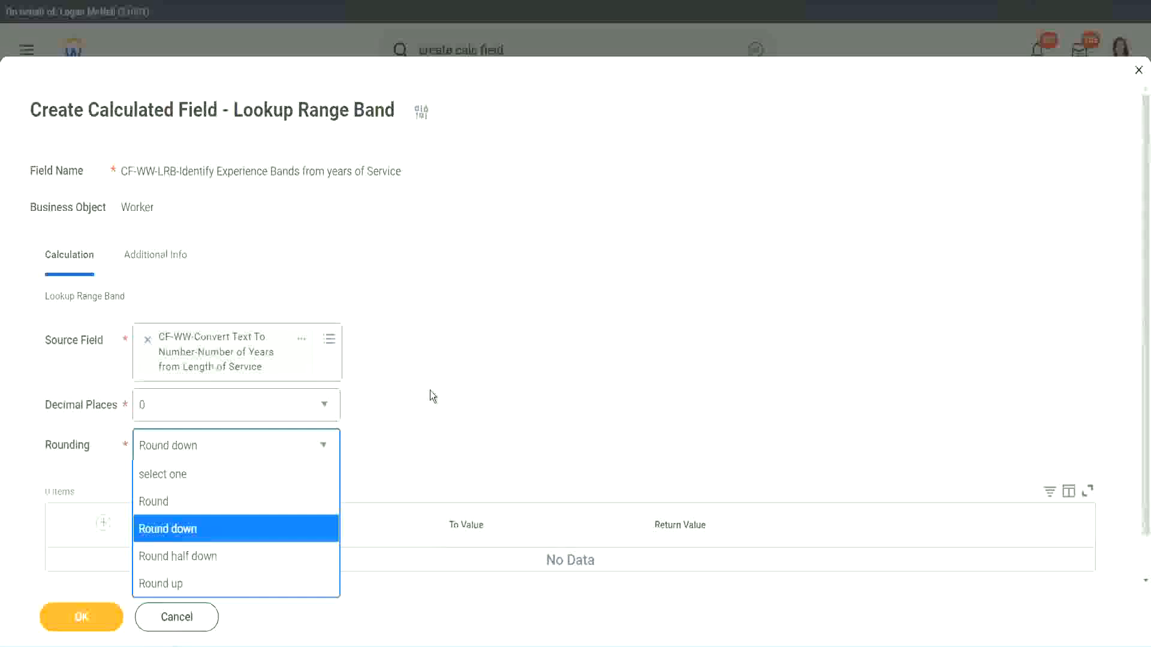
click(405, 441)
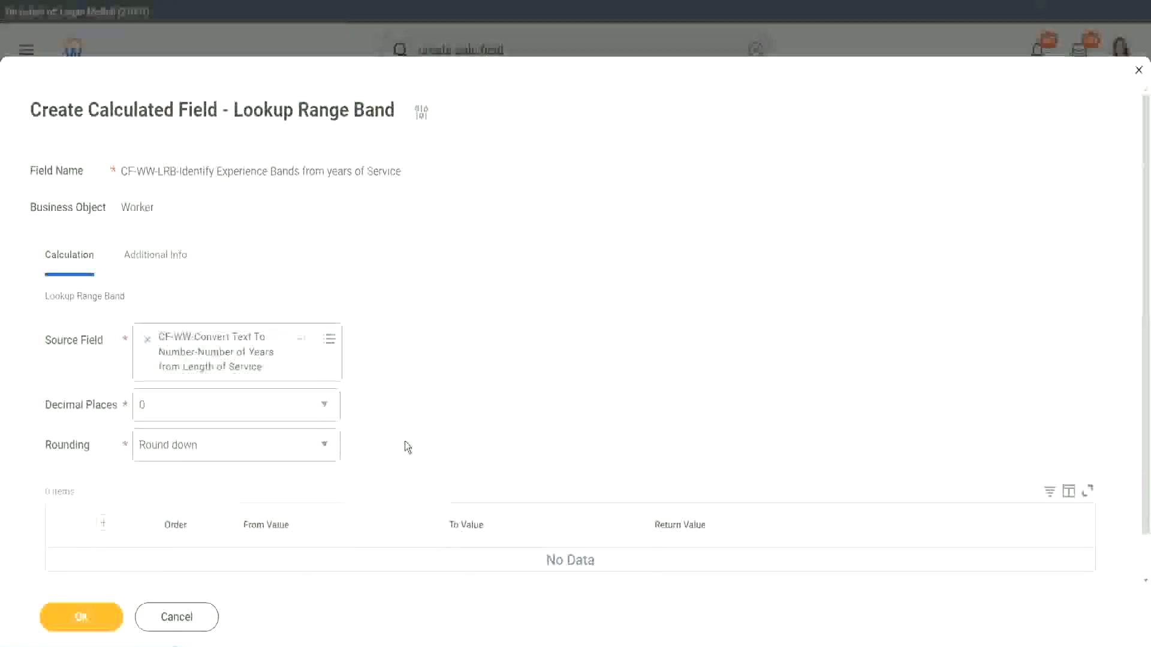
click(198, 451)
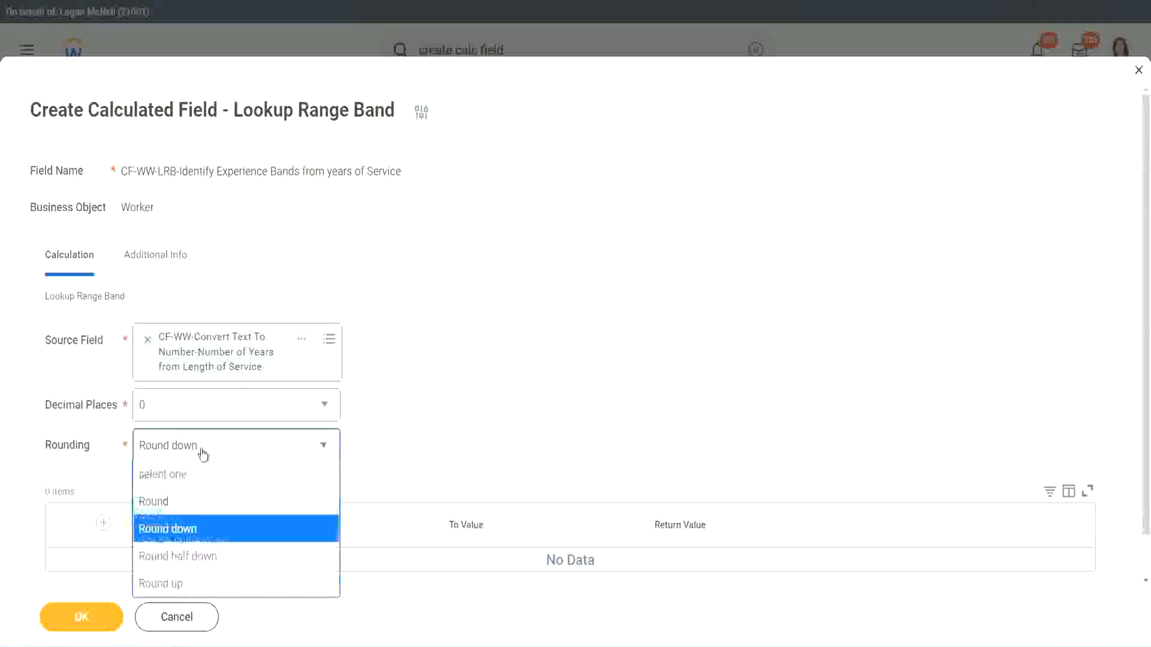
click(191, 506)
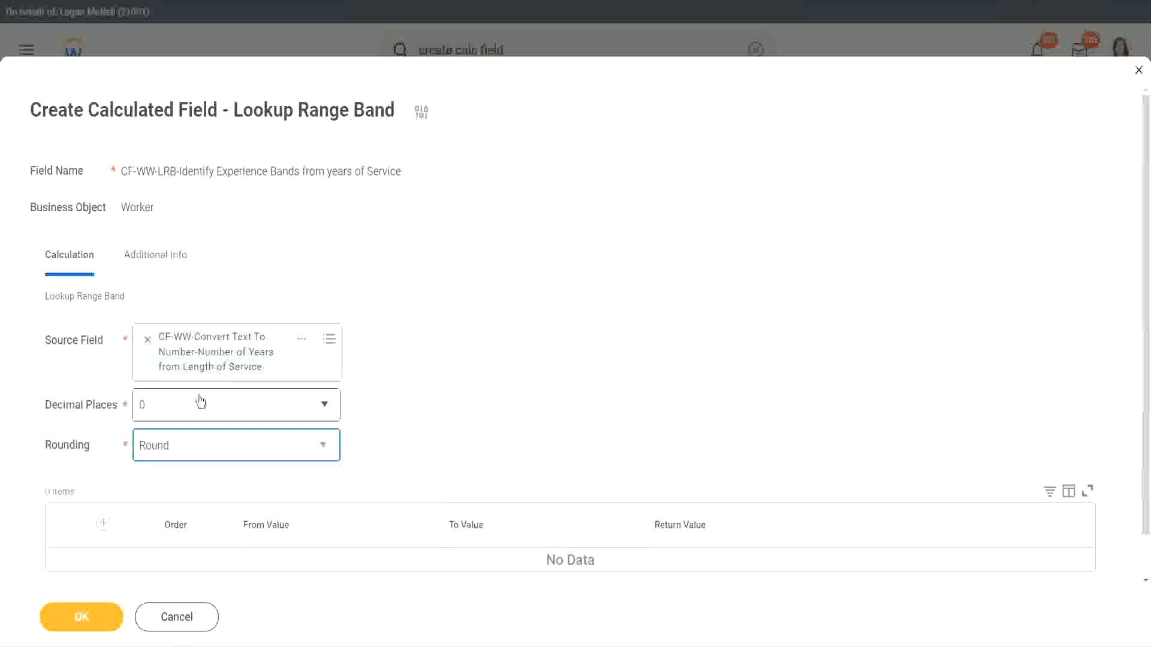
Add a range band row from 0 to 7 with the return value "Amateur"
click(106, 524)
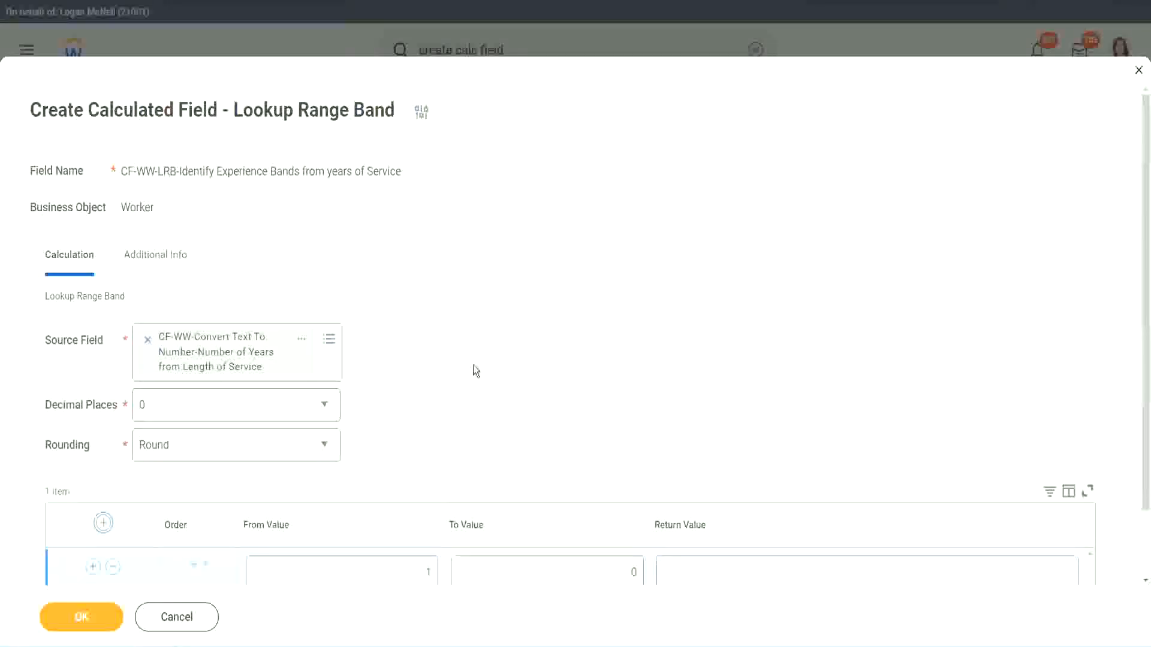
scroll(479, 368, down, 2)
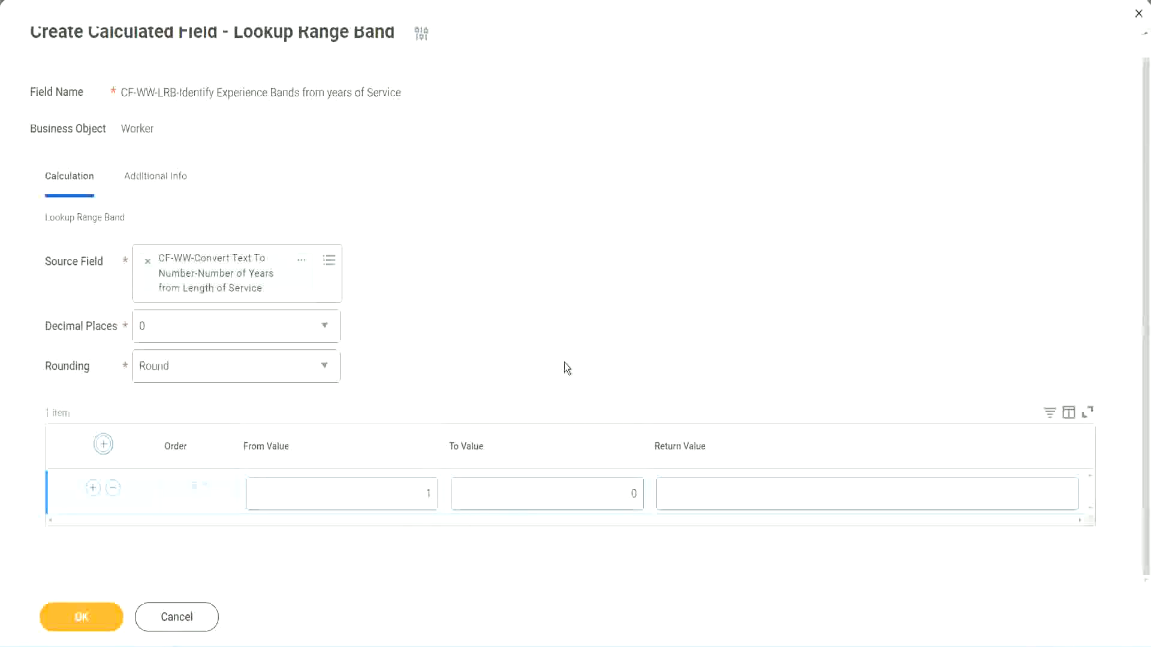
click(419, 498)
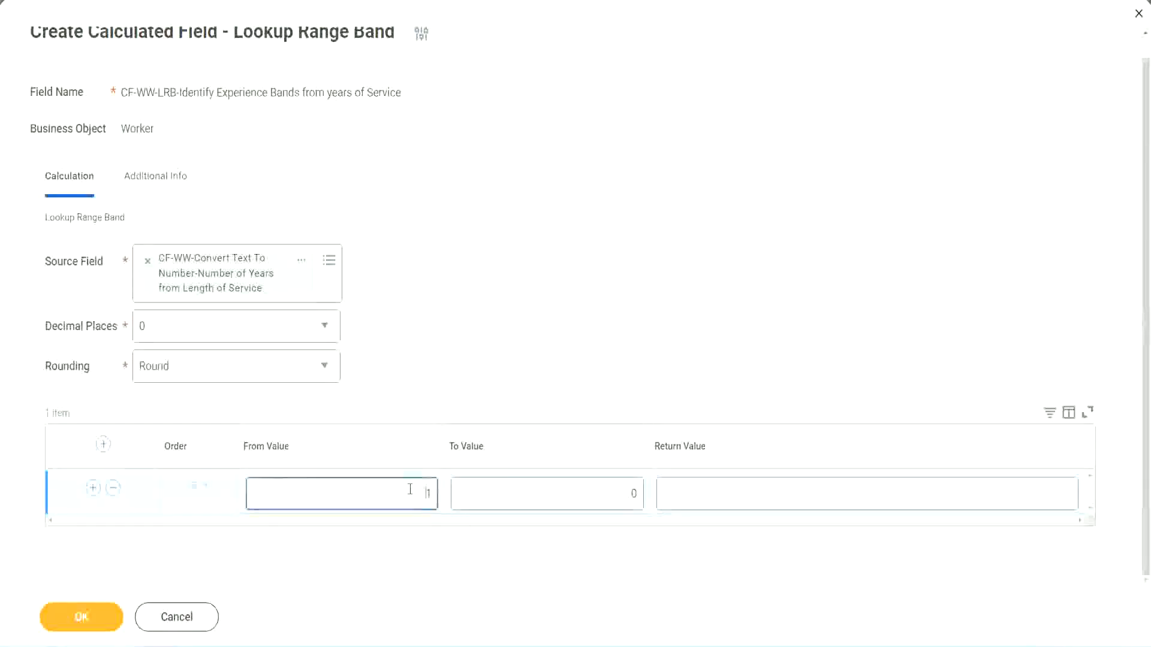
text(0)
key(Tab)
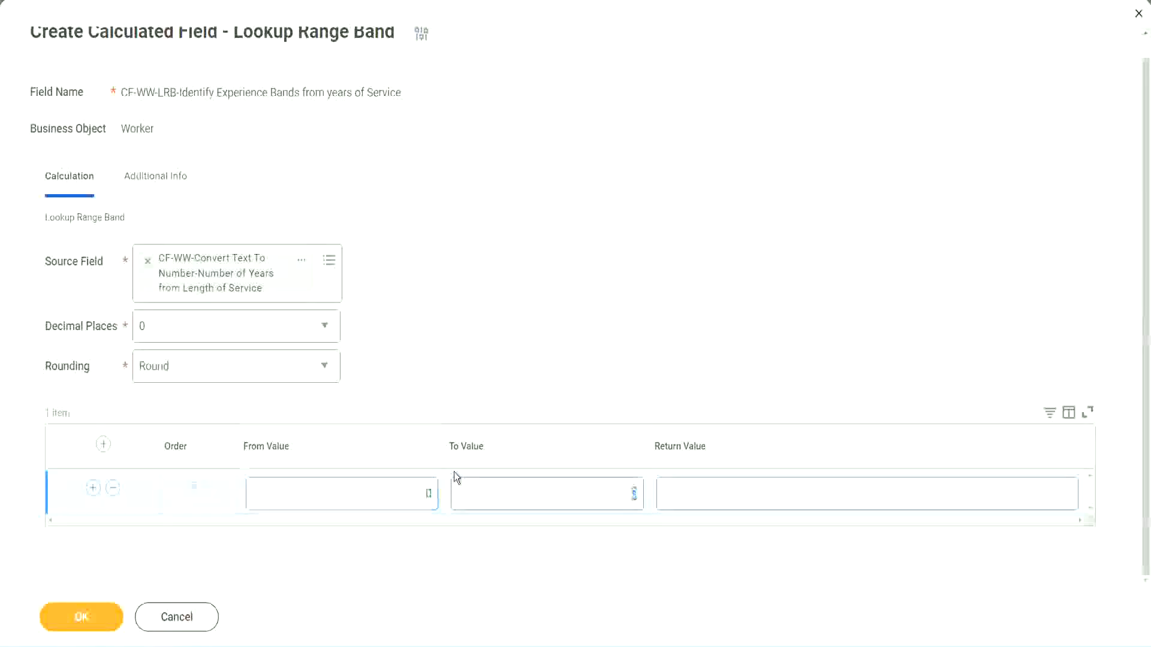
text(7)
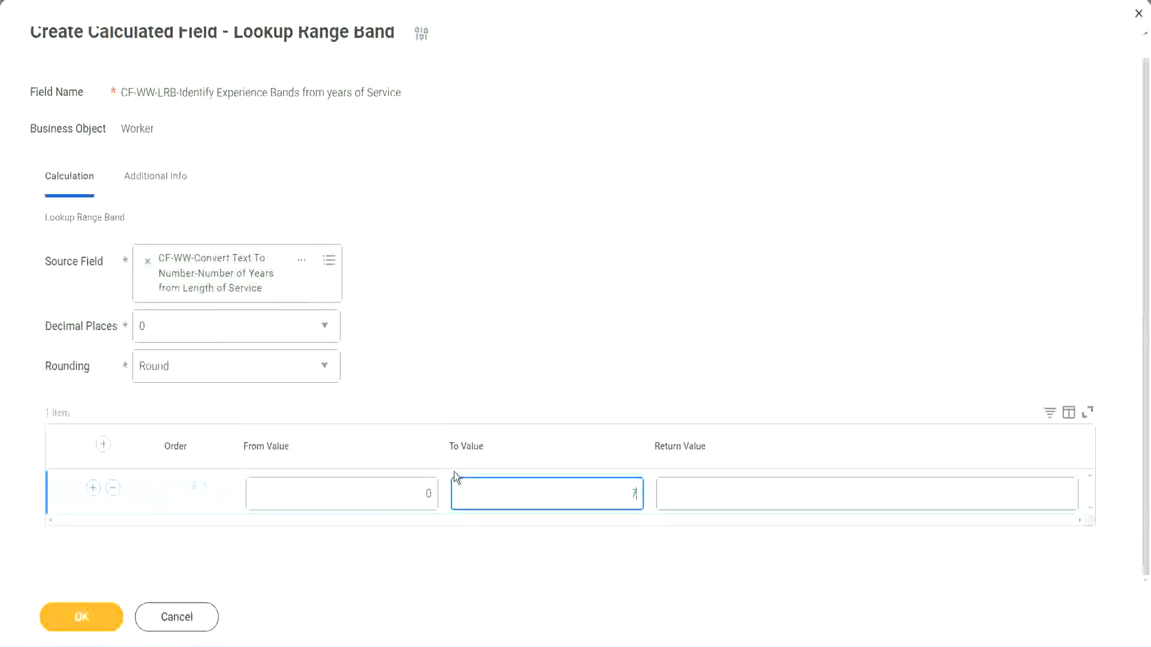
key(Tab)
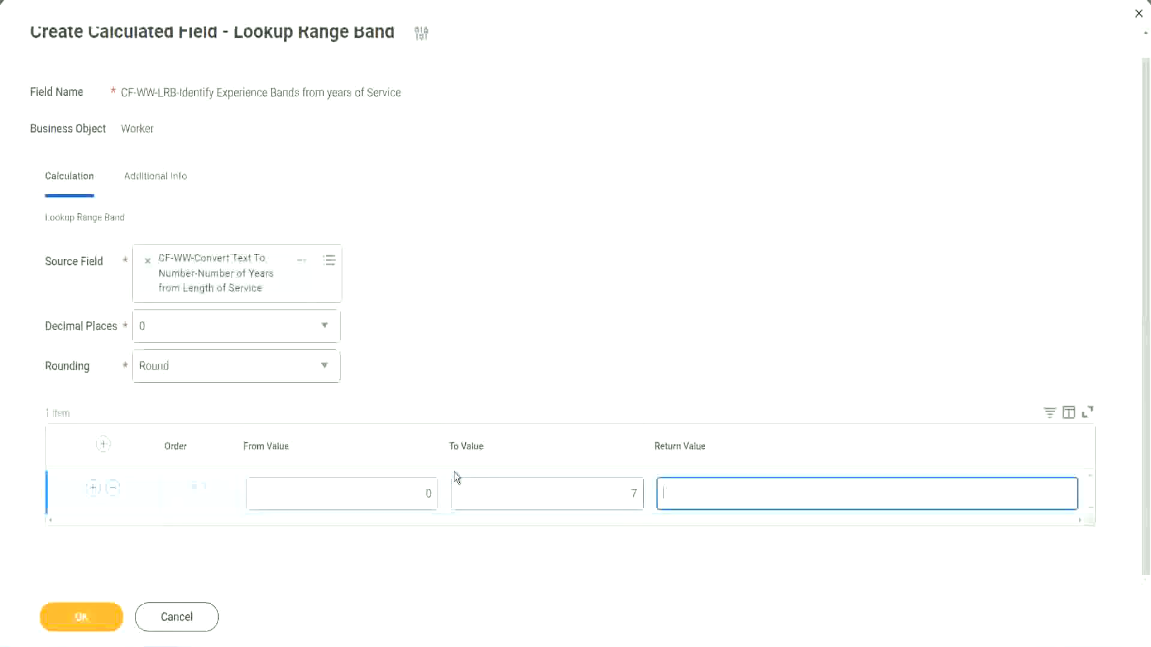
text(Amateur)
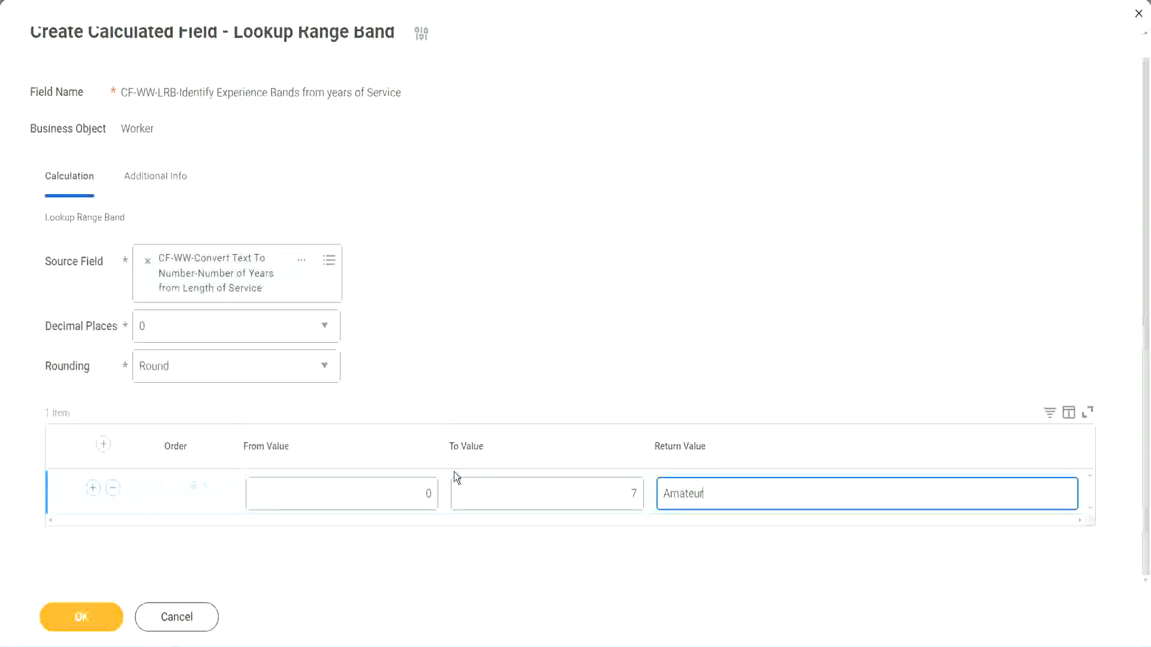
click(398, 494)
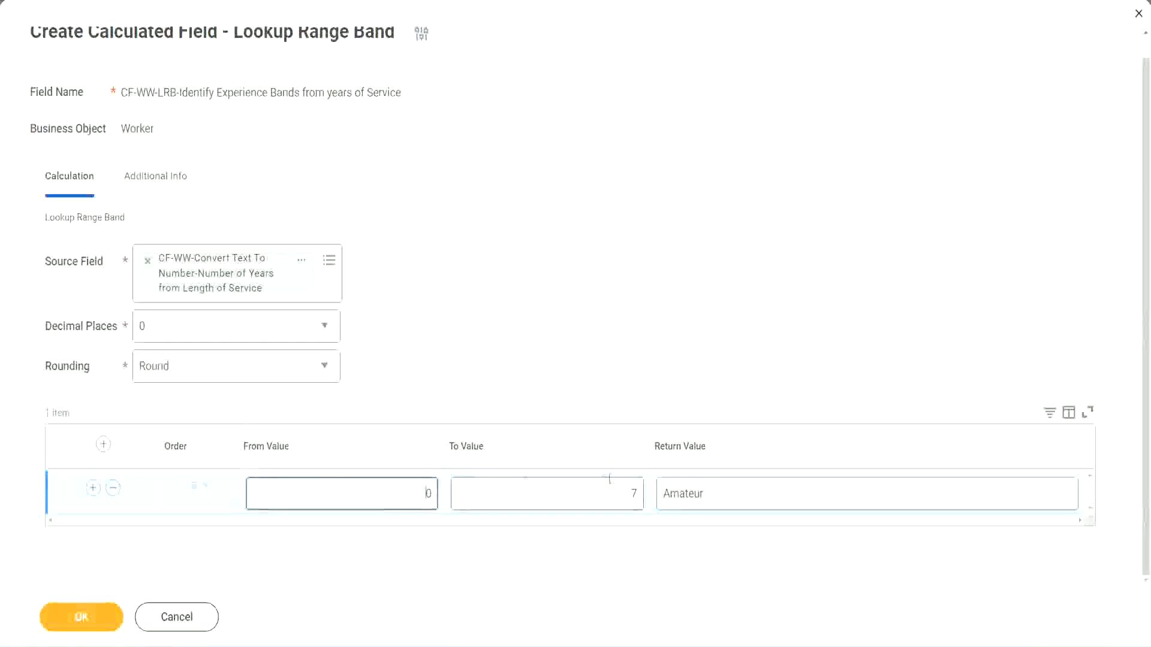
Add a second range band row from 8 to 15 with the return value "Experienced"
click(622, 485)
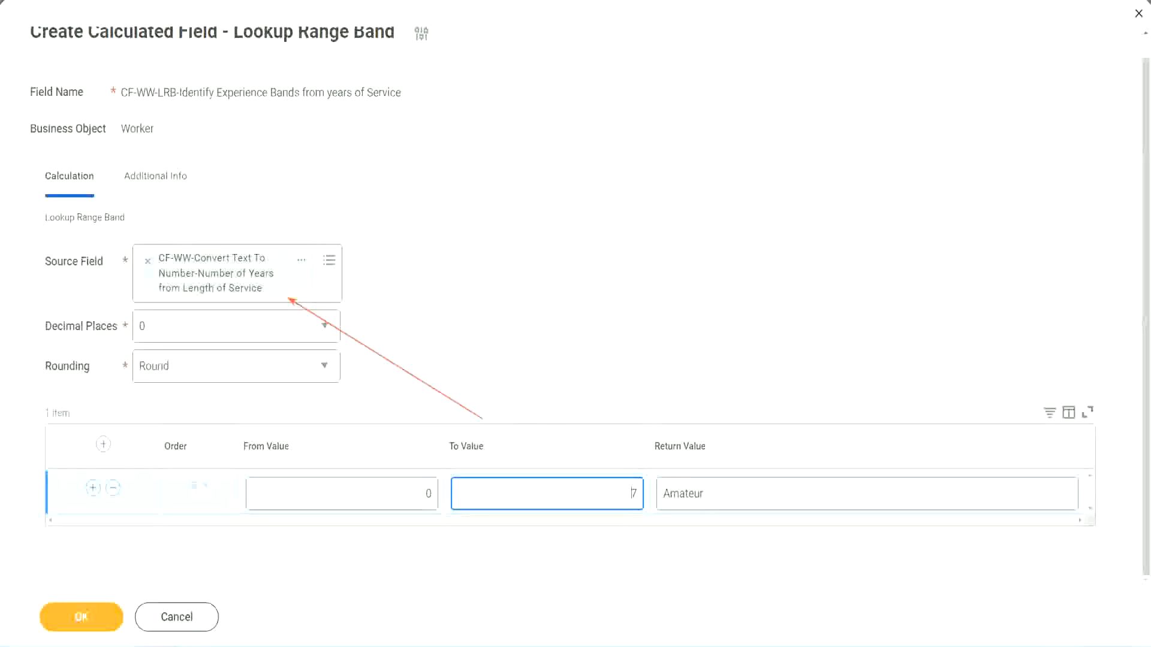
click(92, 488)
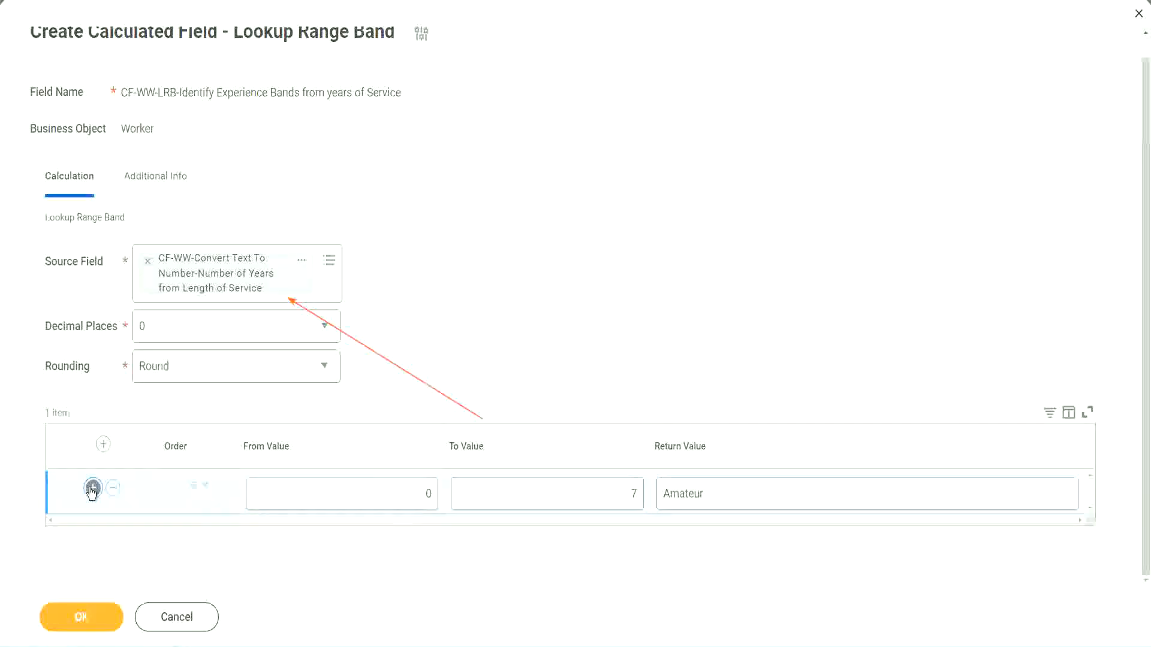
double_click(435, 538)
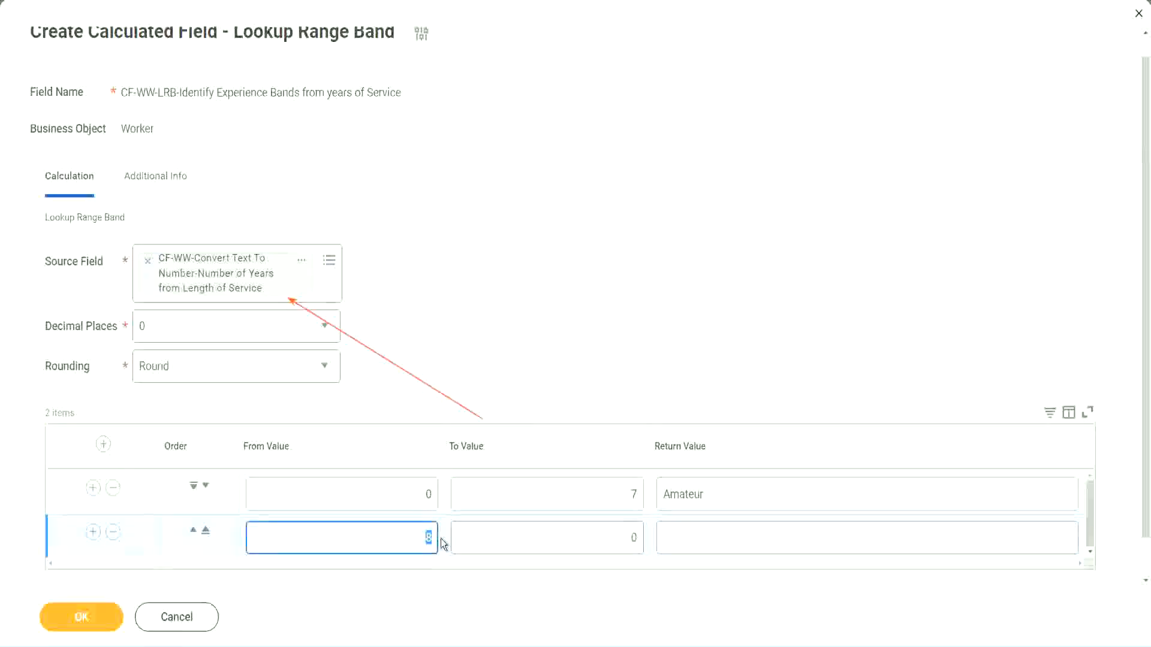
click(416, 495)
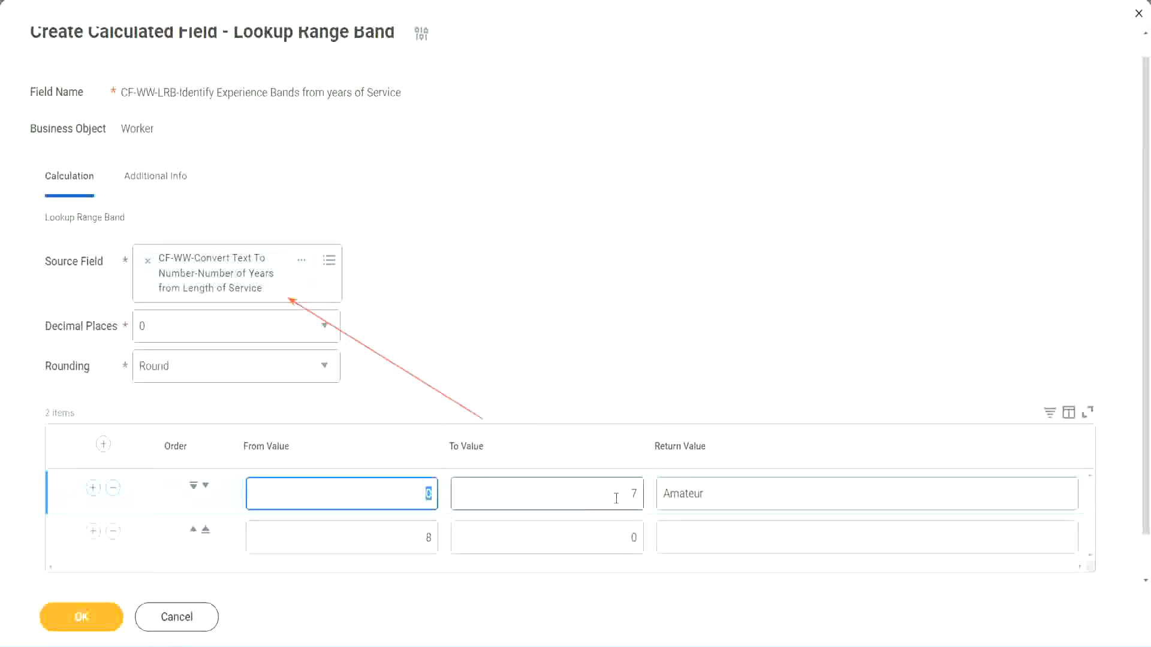
click(626, 494)
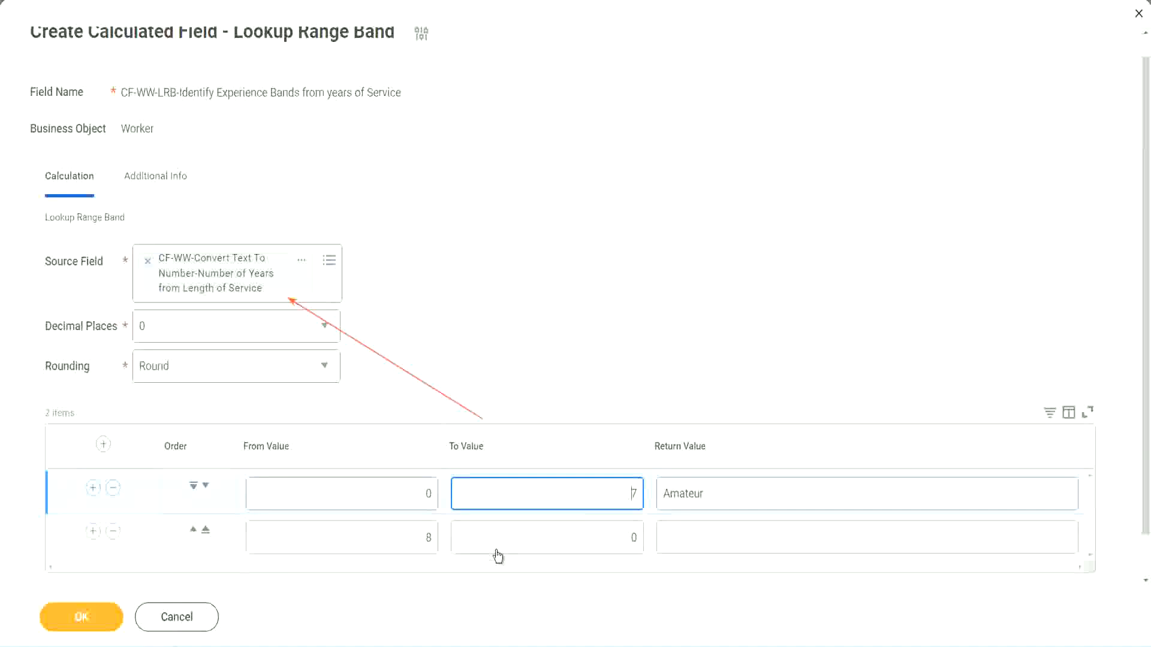
click(407, 538)
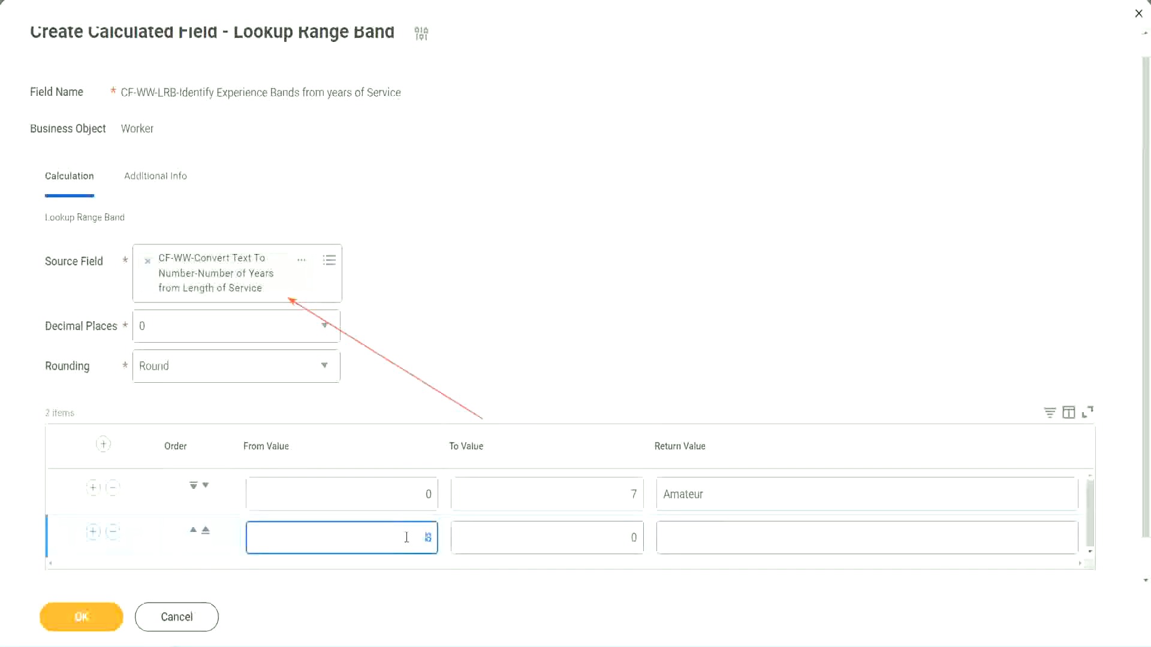
click(624, 538)
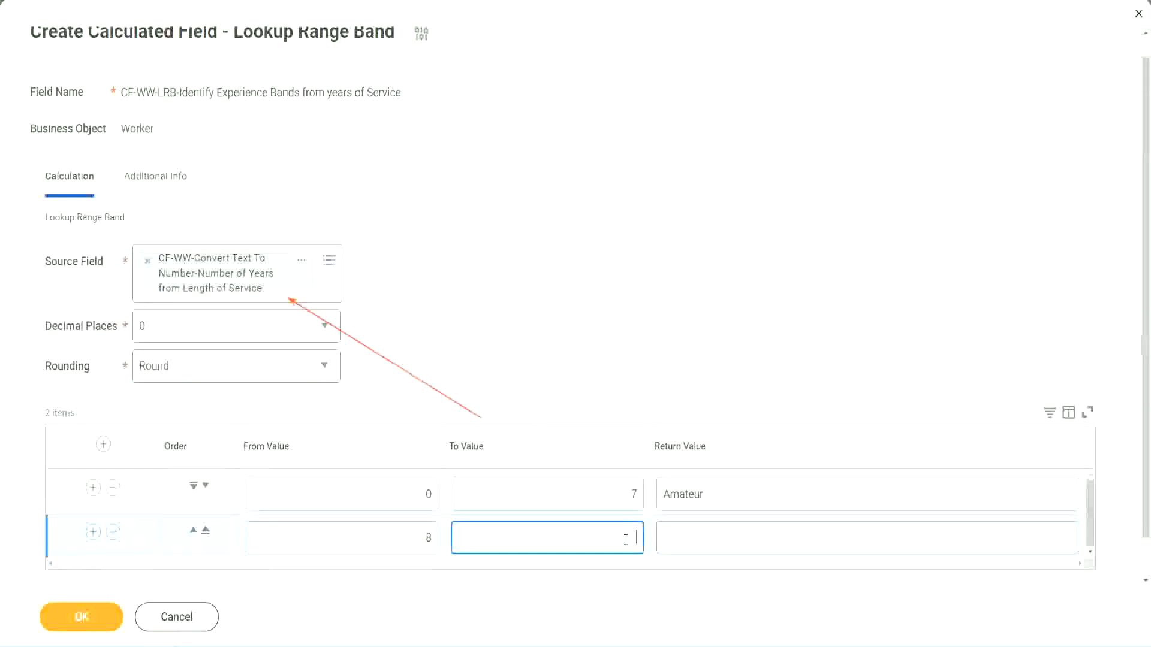
text(15)
click(710, 535)
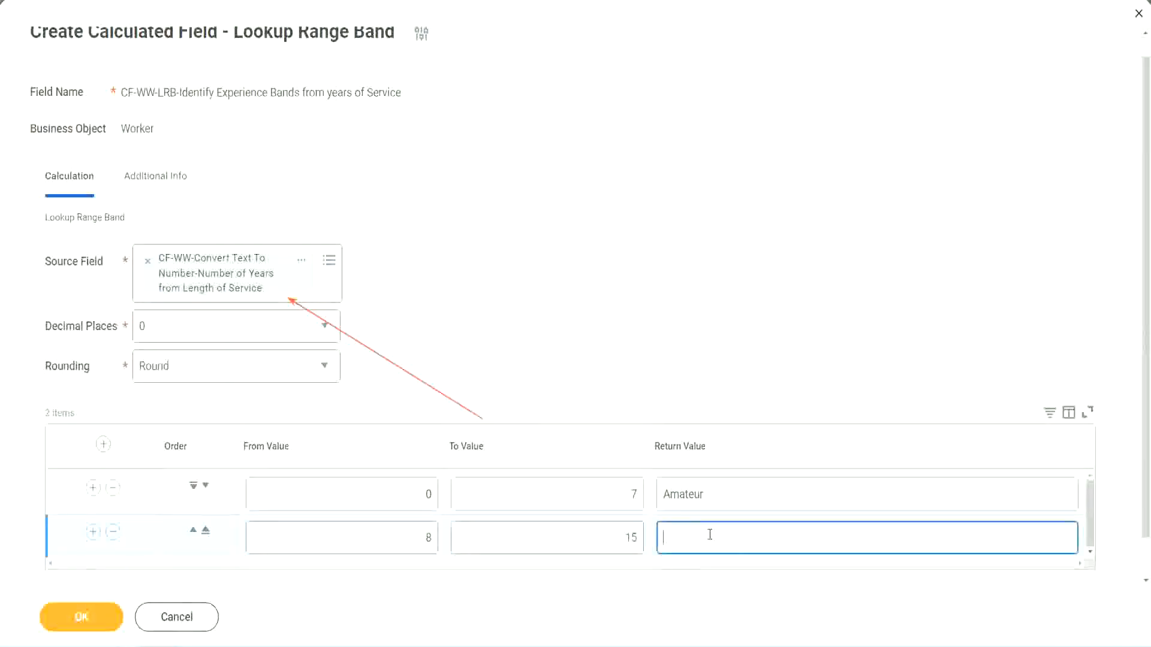
text(Experienced)
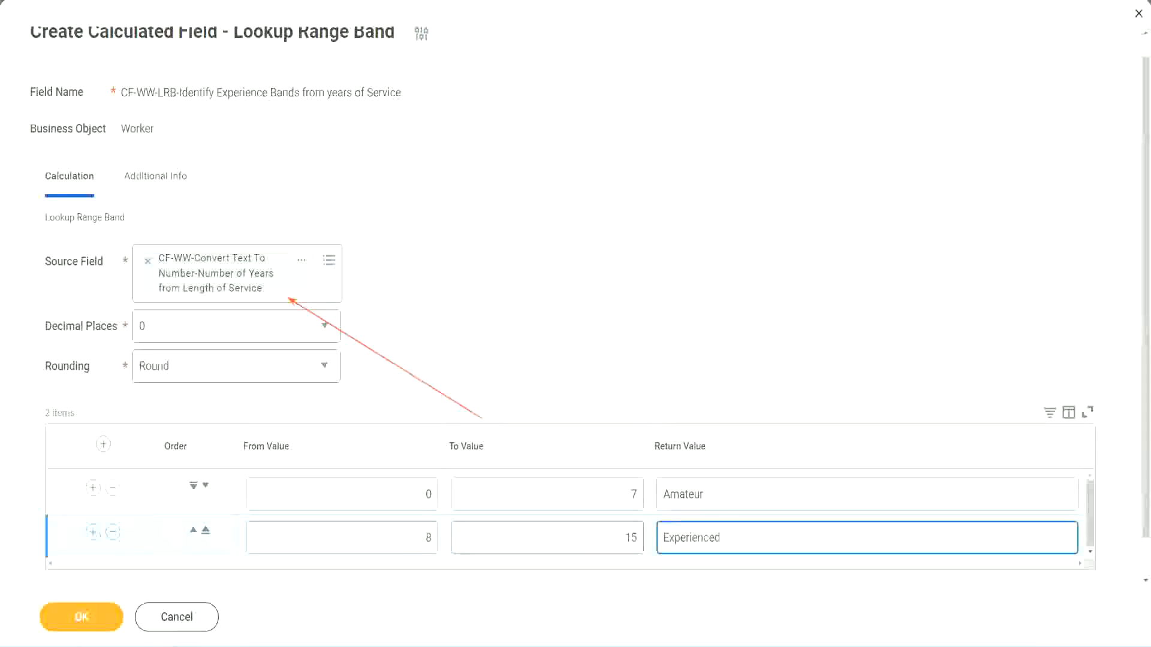
Add a third range band row from 16 to 30 with the return value "Senior"
click(93, 533)
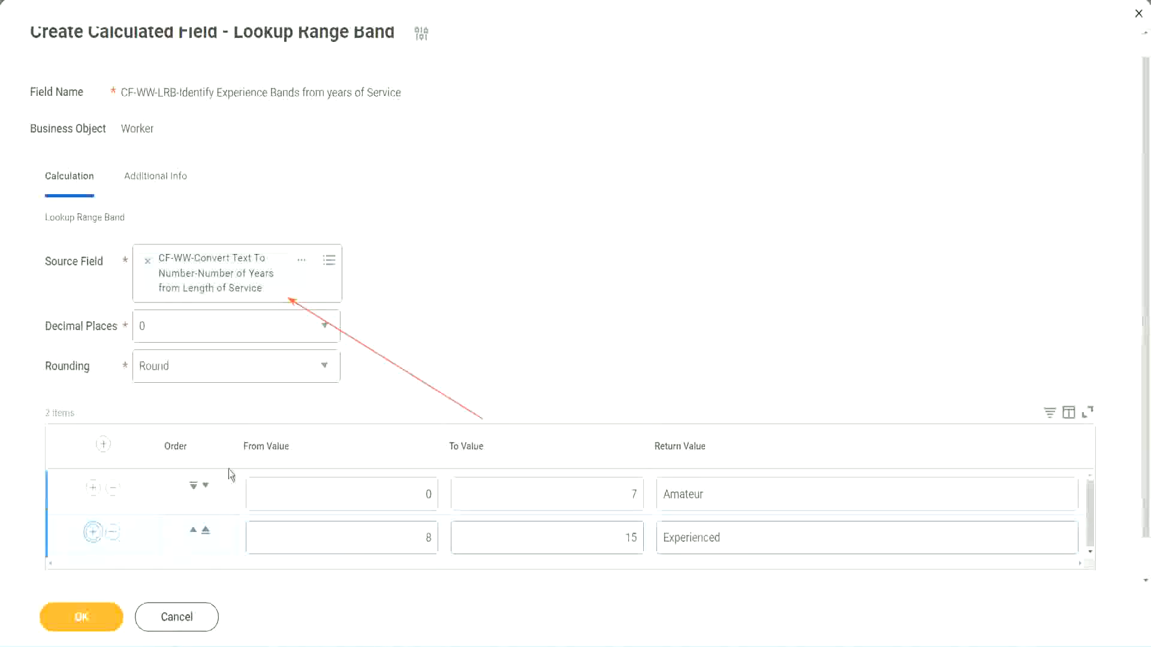
scroll(449, 344, down, 2)
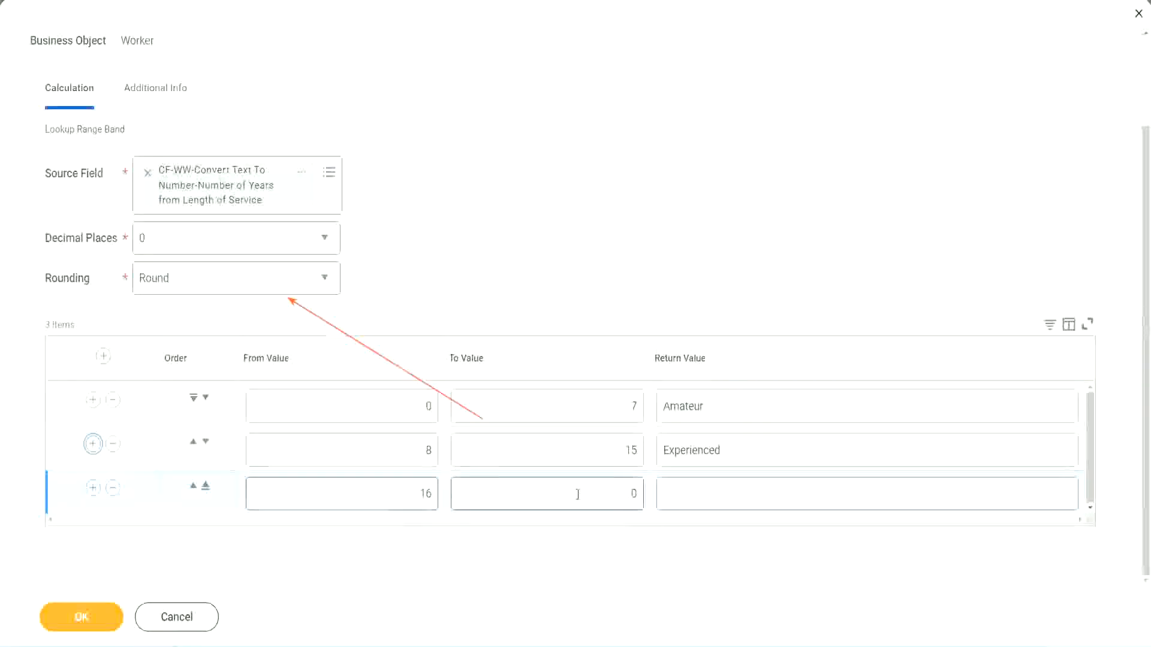
click(612, 492)
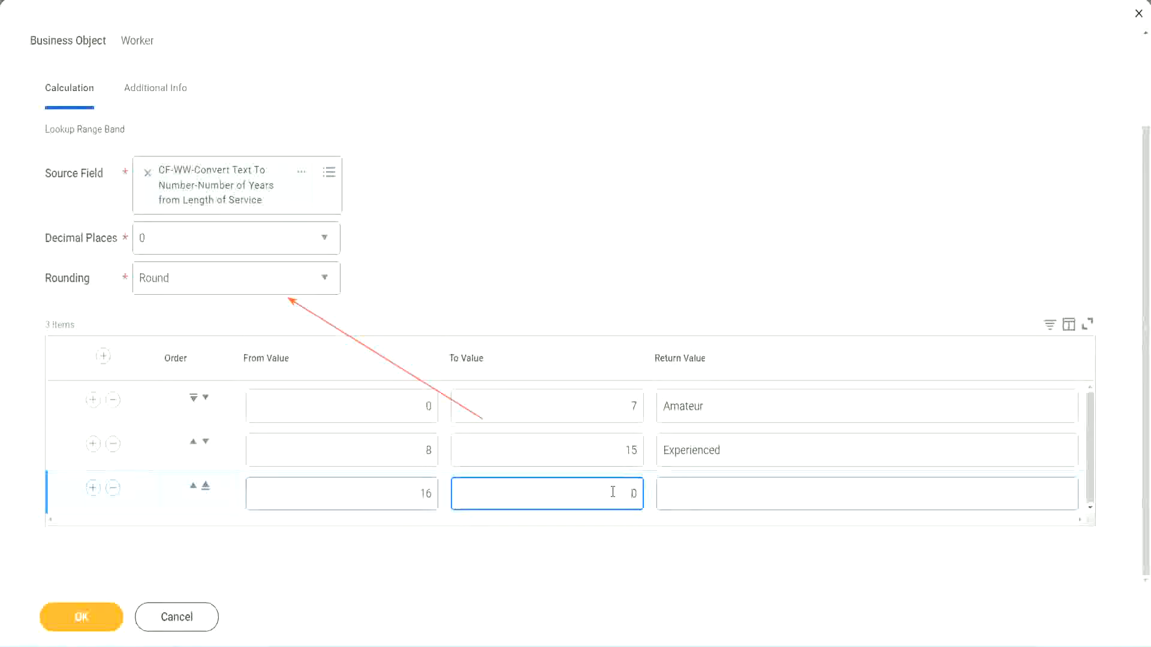
text(3)
key(Tab)
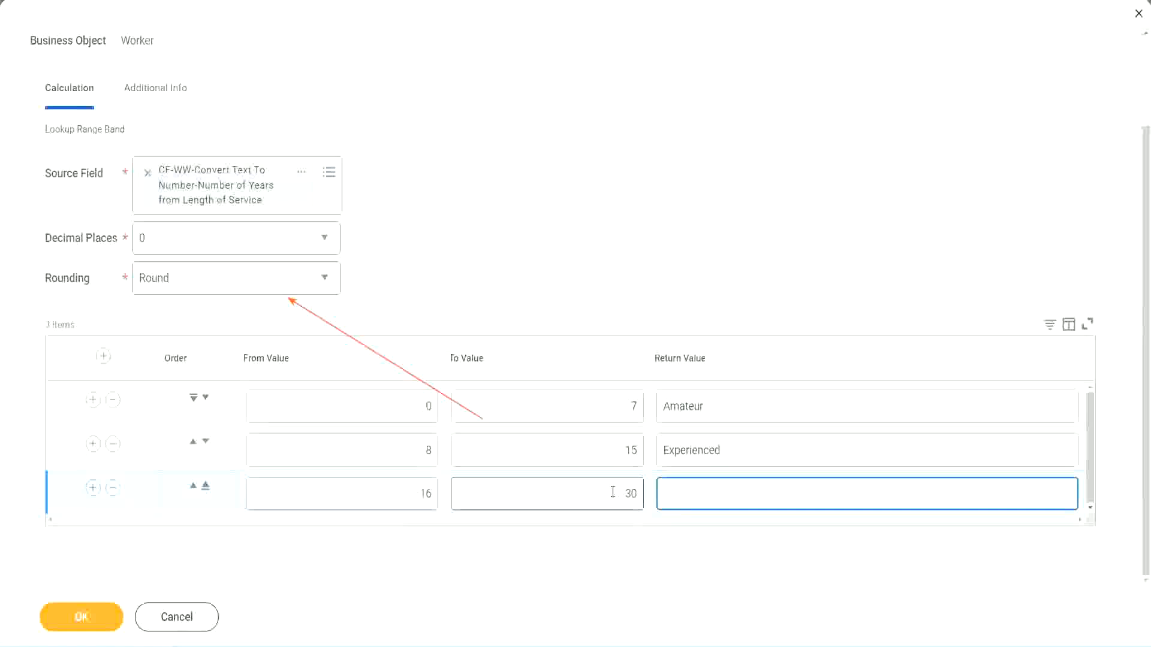
text(Senior)
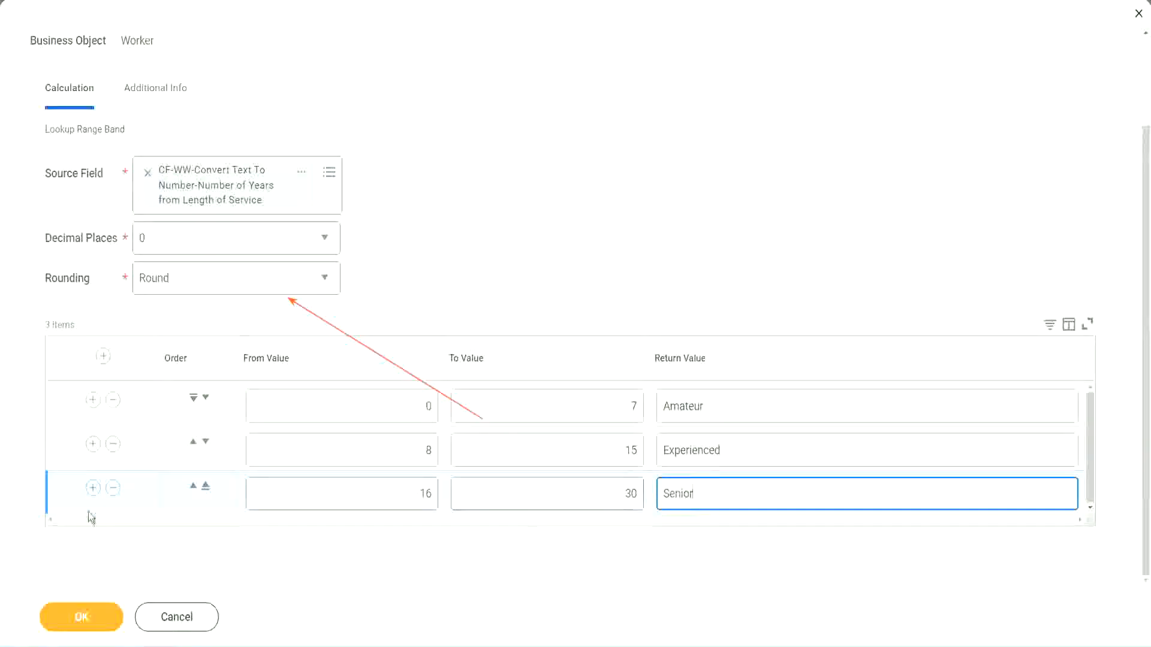
Add a fourth range band row from 31 to 1000 with the return value "Legend"
click(92, 492)
scroll(213, 454, down, 1)
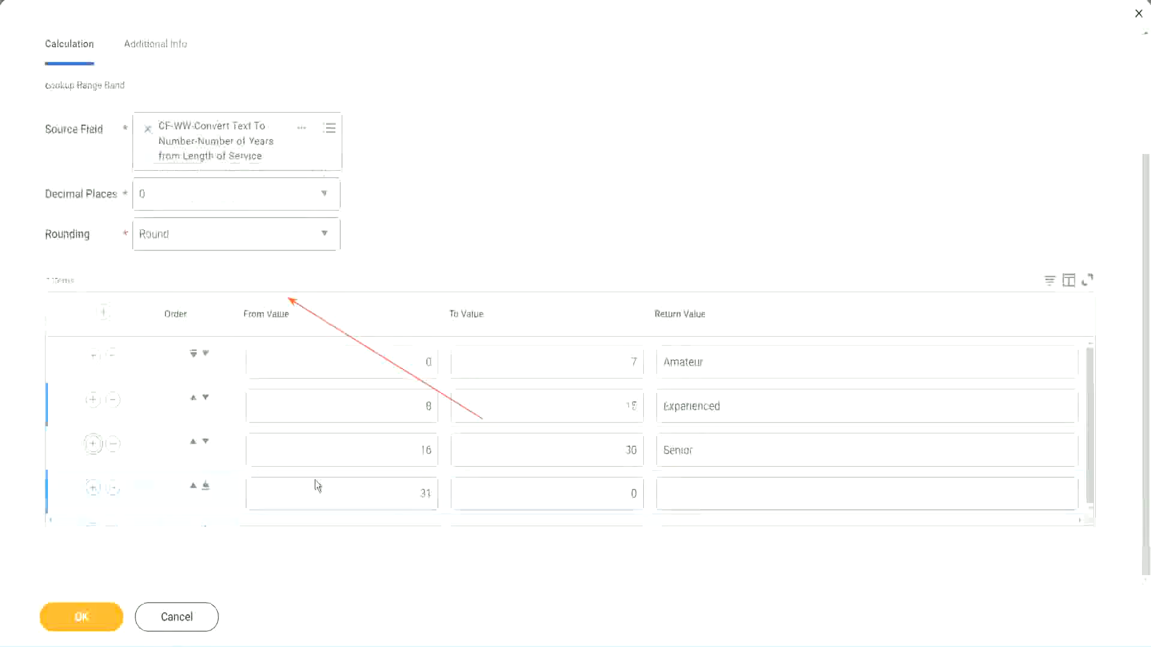
double_click(427, 493)
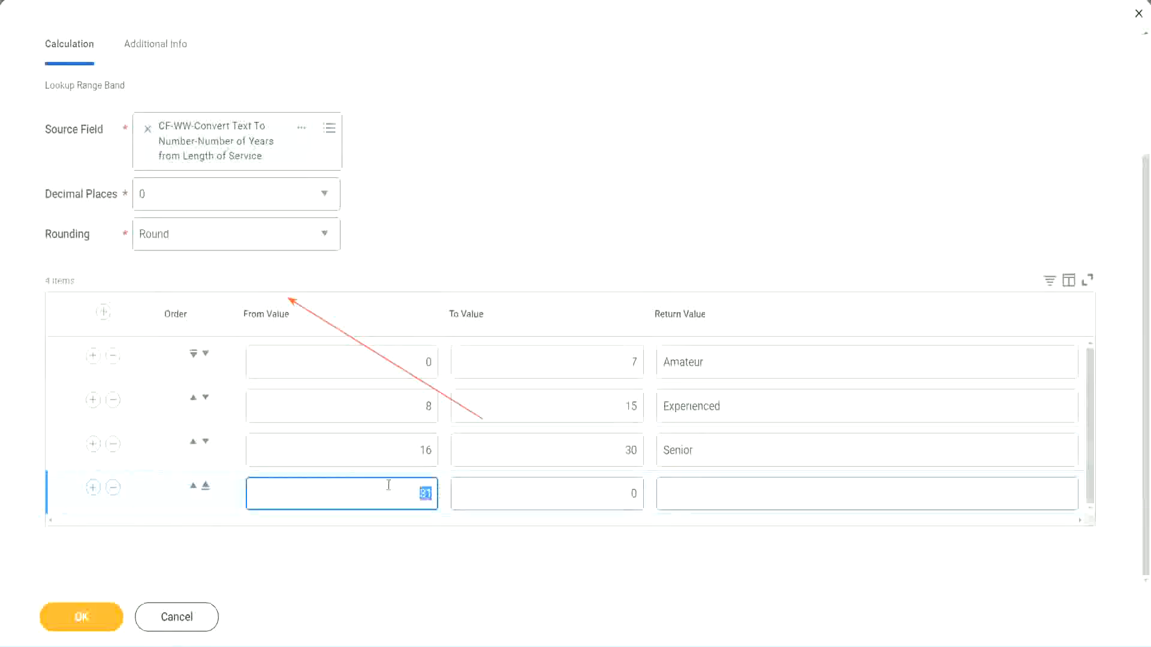
click(388, 485)
click(619, 494)
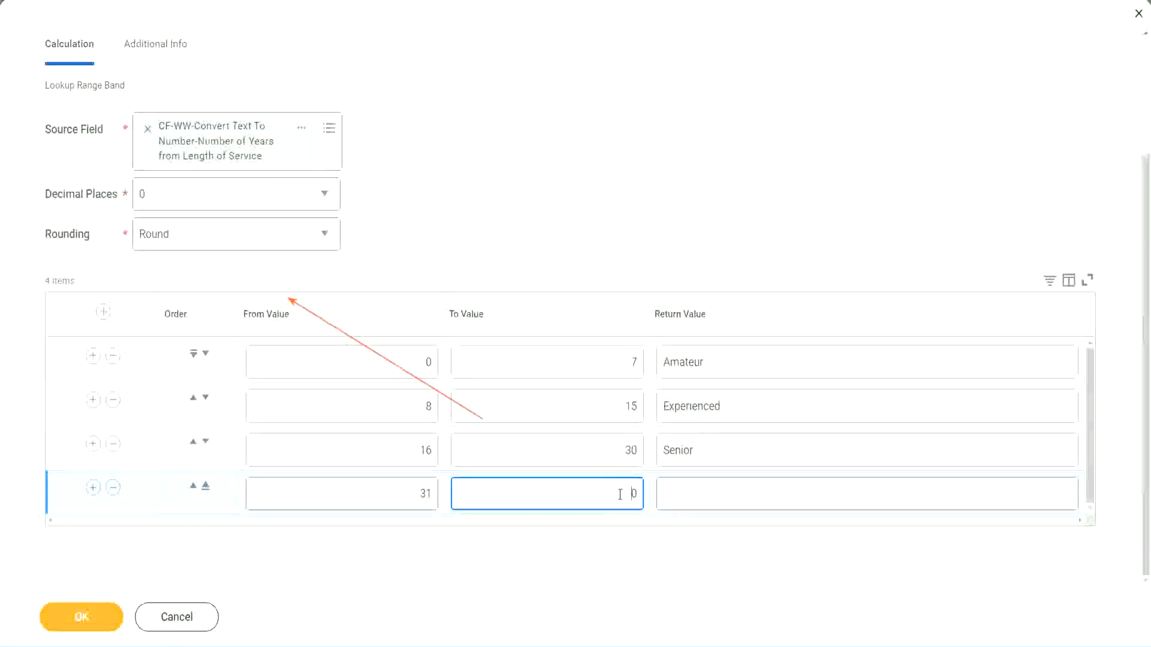
text(1000)
double_click(649, 487)
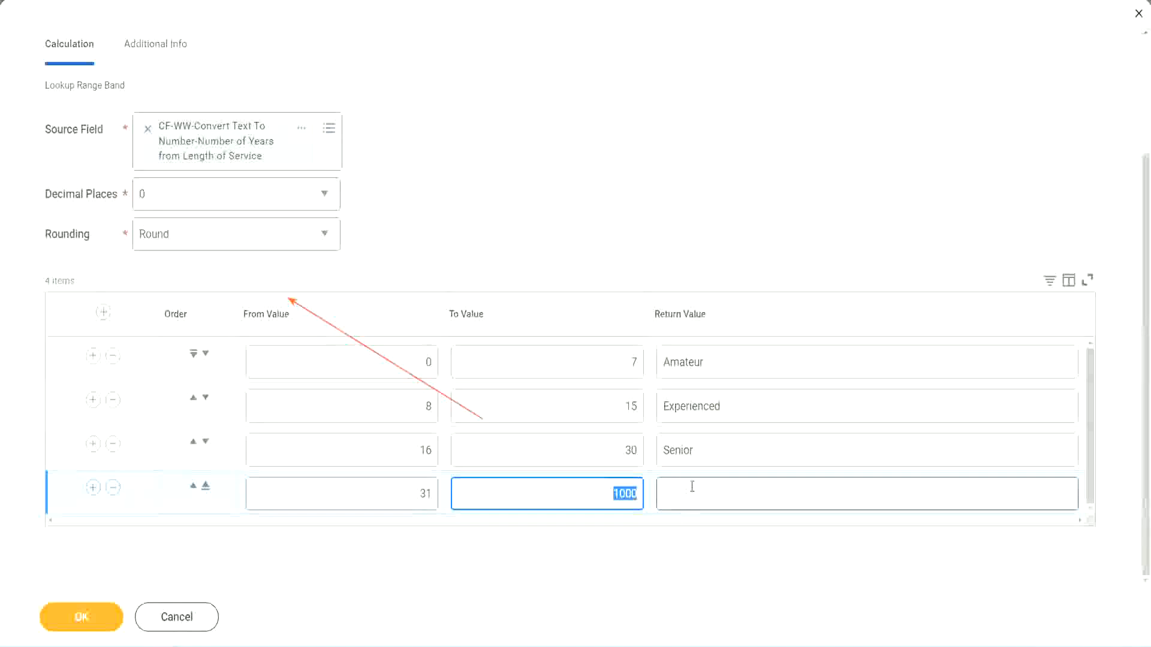
click(603, 490)
double_click(644, 491)
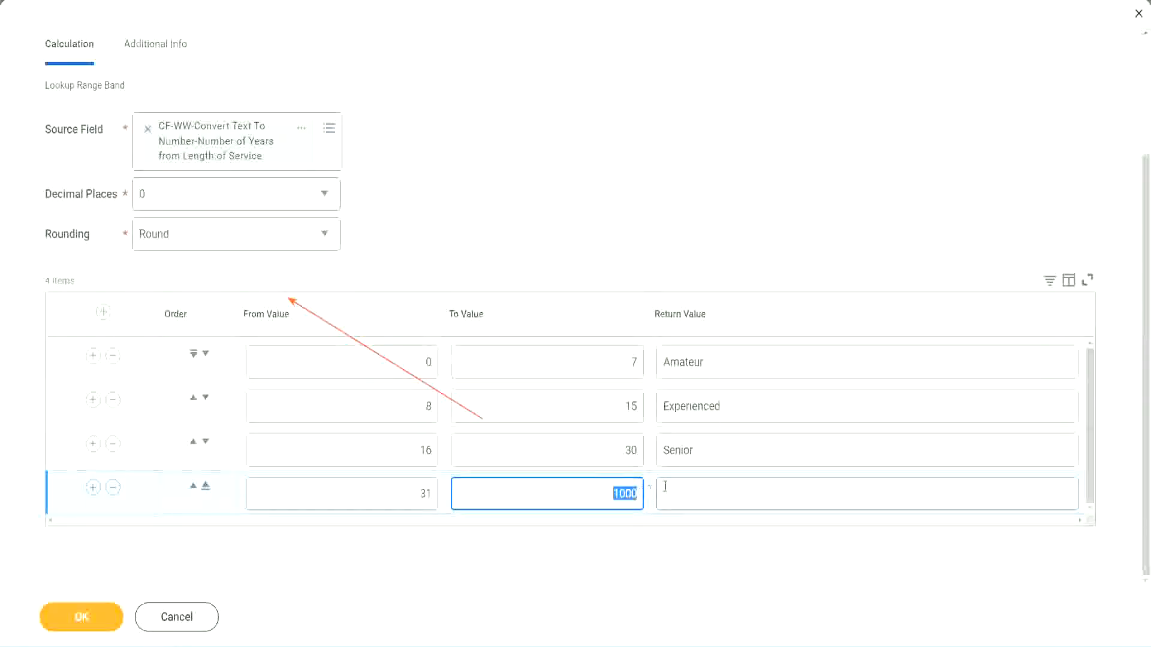
click(718, 493)
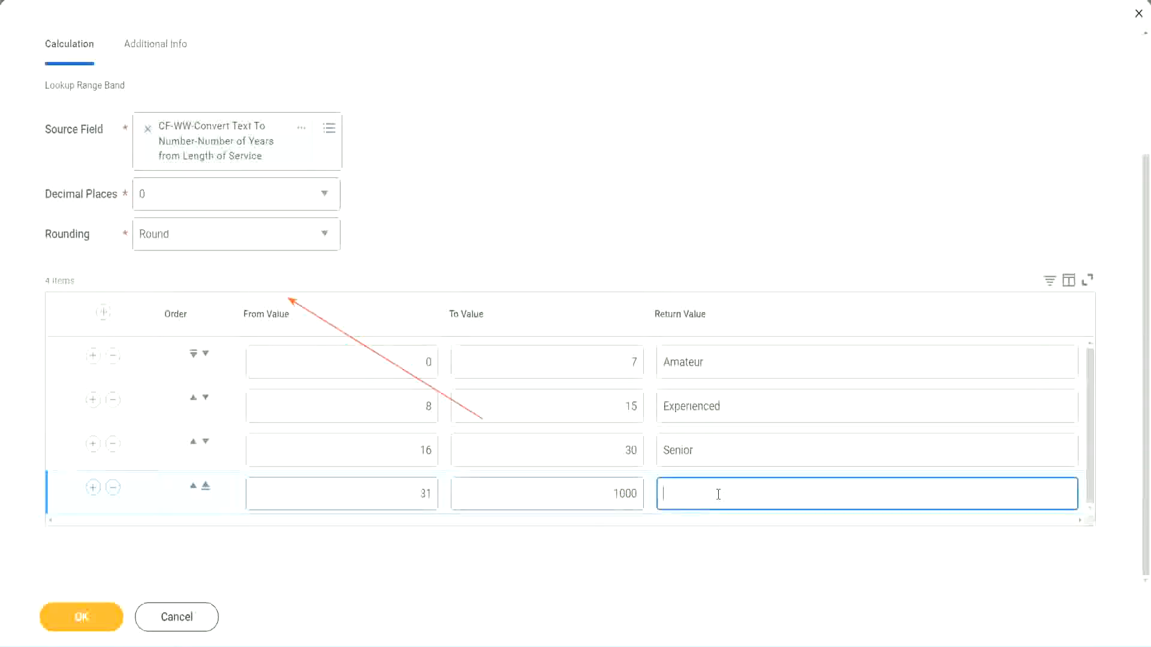
text(Legend)
click(535, 198)
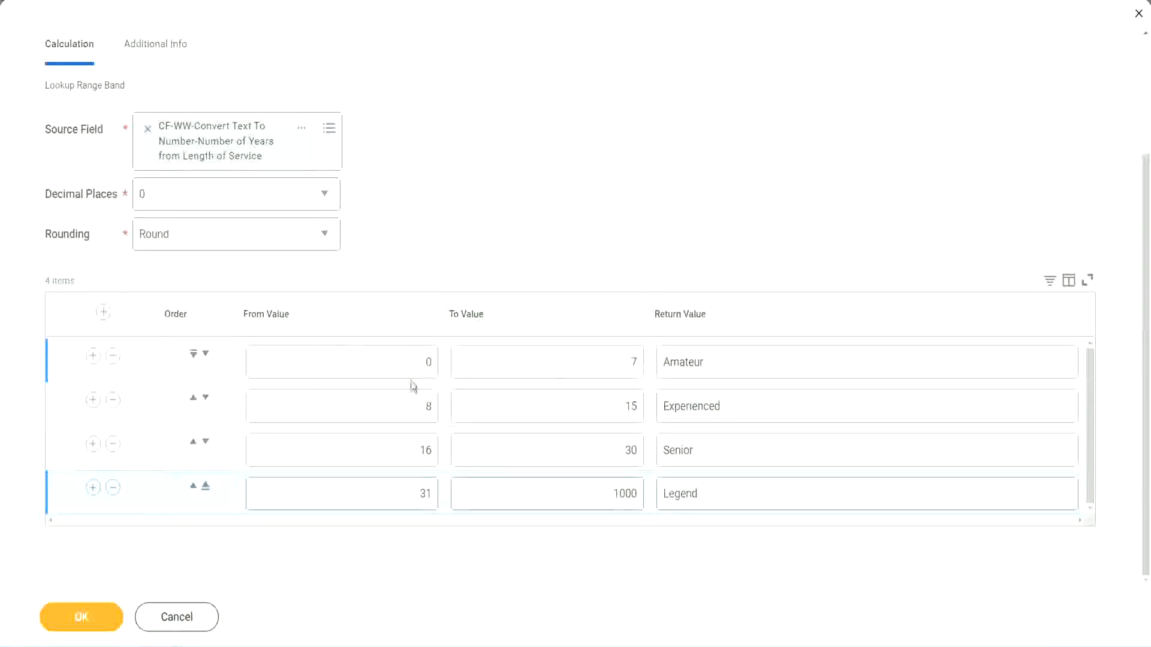
Review the from, to and return values of all four range band rows
double_click(747, 359)
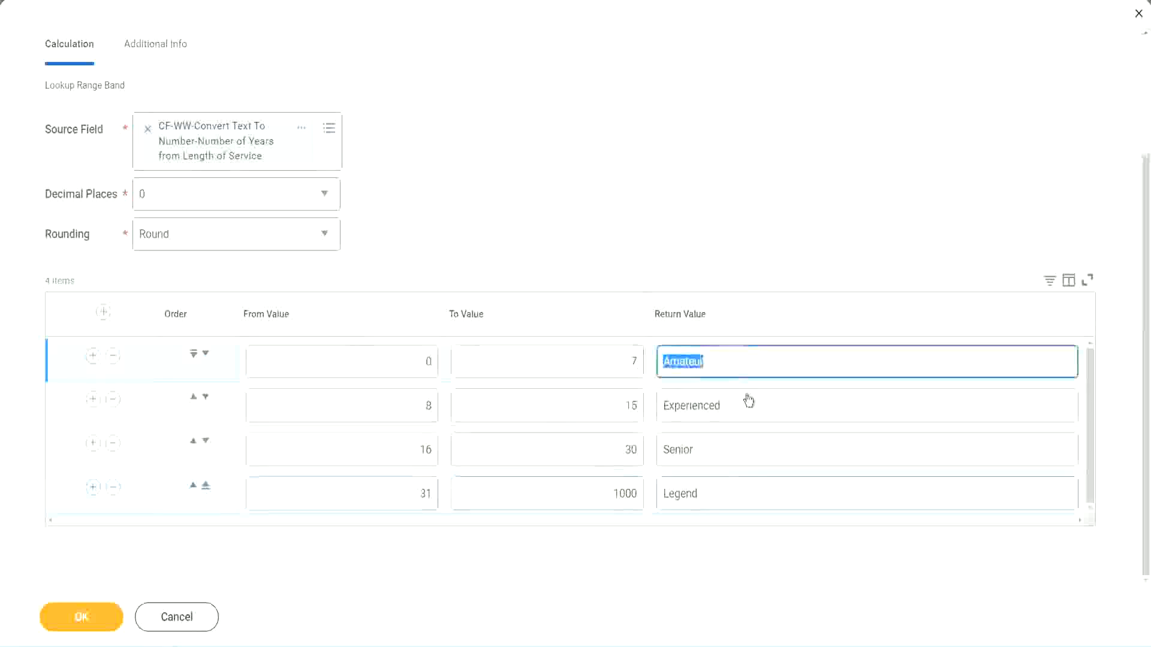
double_click(737, 413)
double_click(727, 455)
double_click(725, 495)
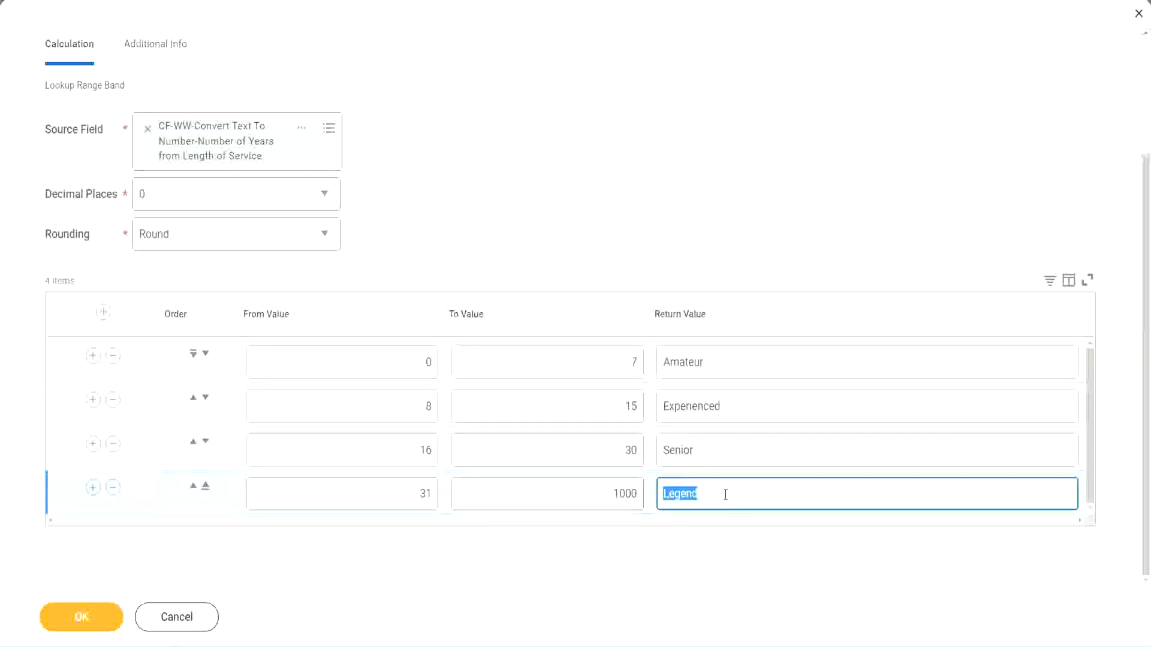
double_click(367, 368)
click(589, 353)
click(756, 367)
click(745, 411)
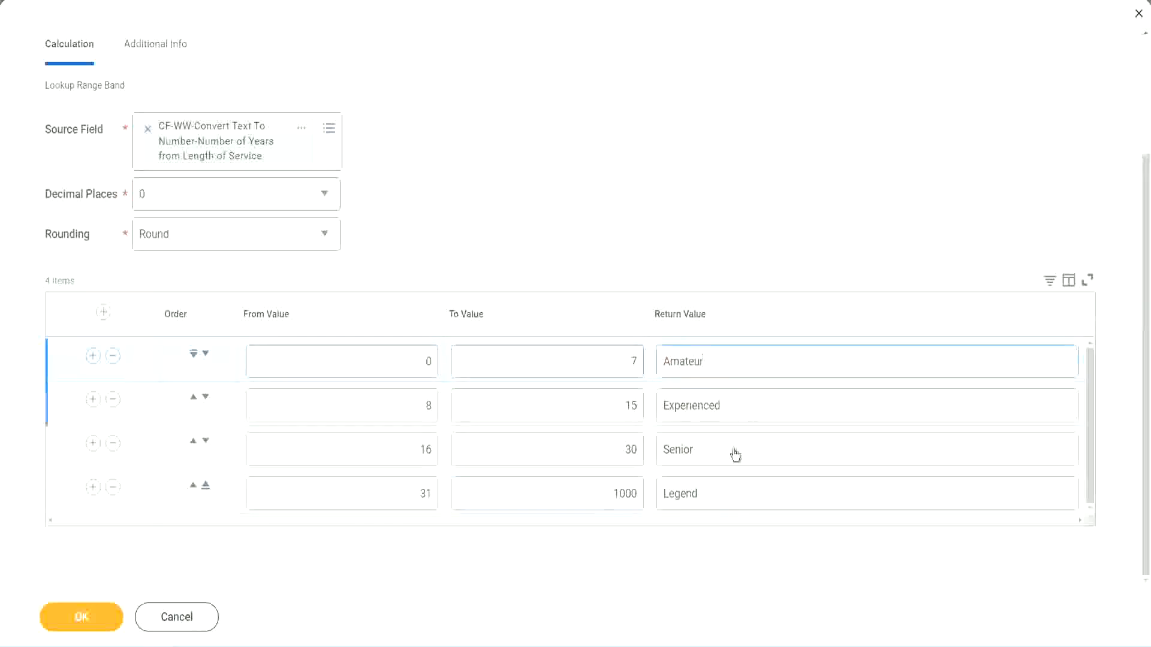
click(735, 453)
click(724, 489)
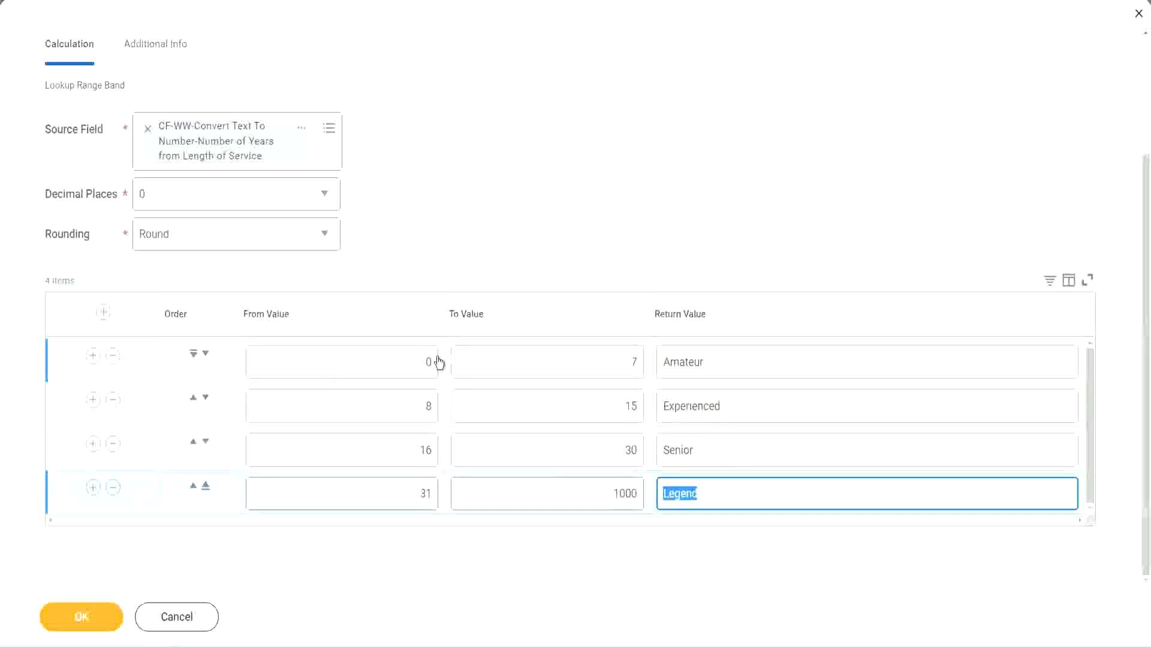
click(558, 291)
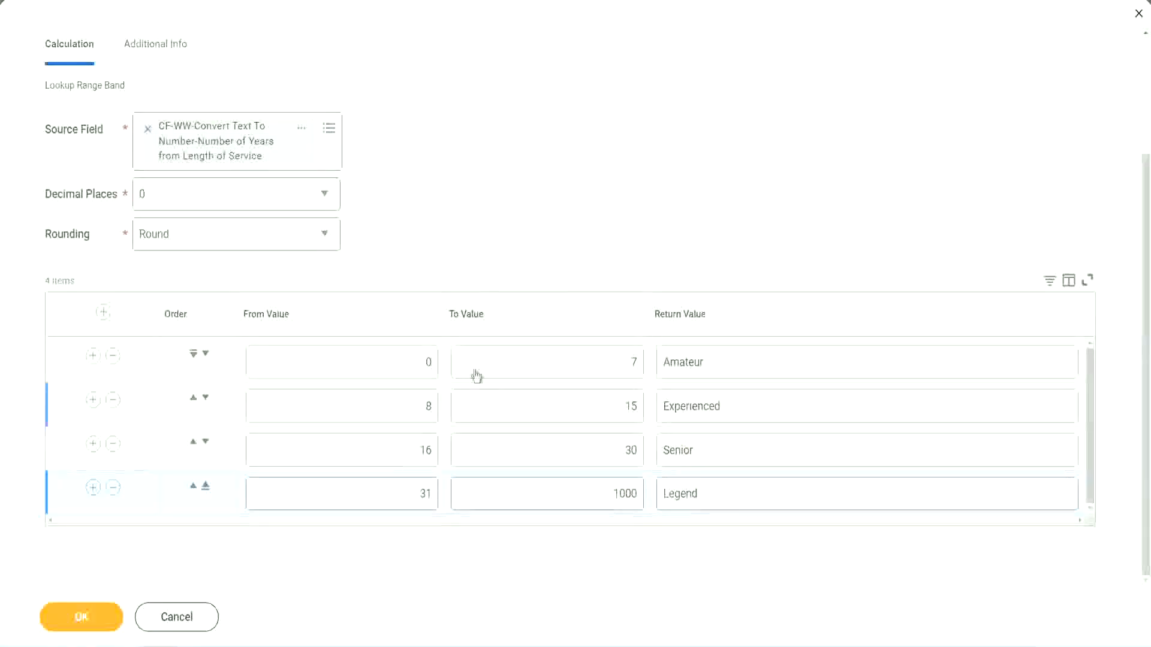
Save the calculated field and copy its name from the save confirmation
click(80, 615)
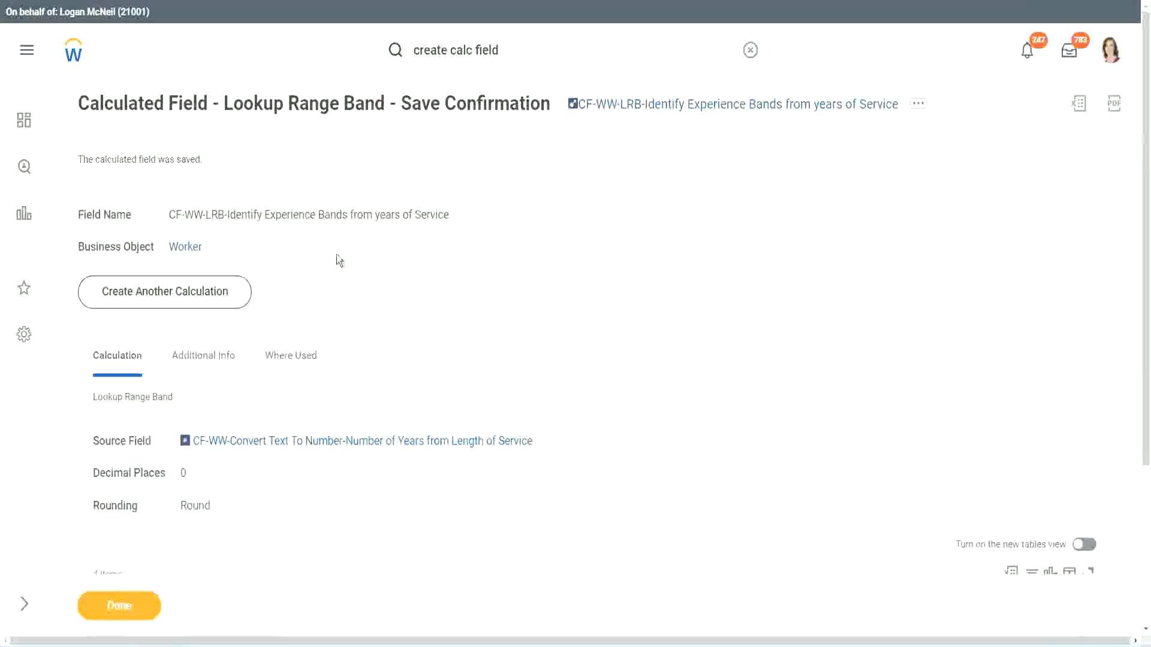
right_click(667, 104)
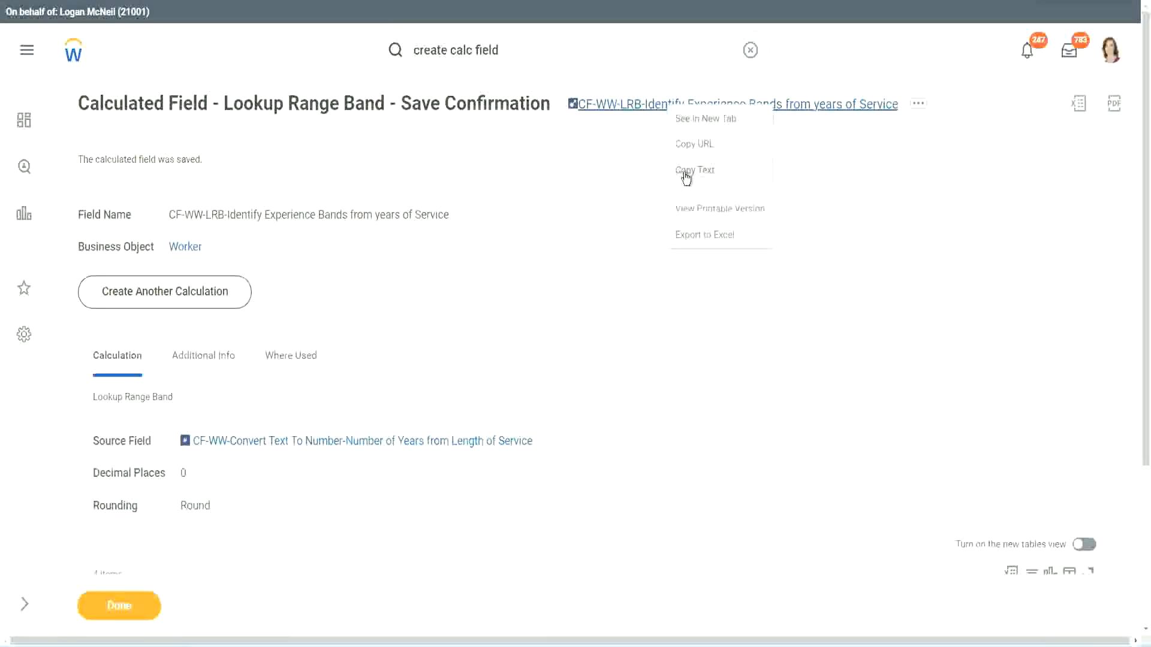
click(686, 173)
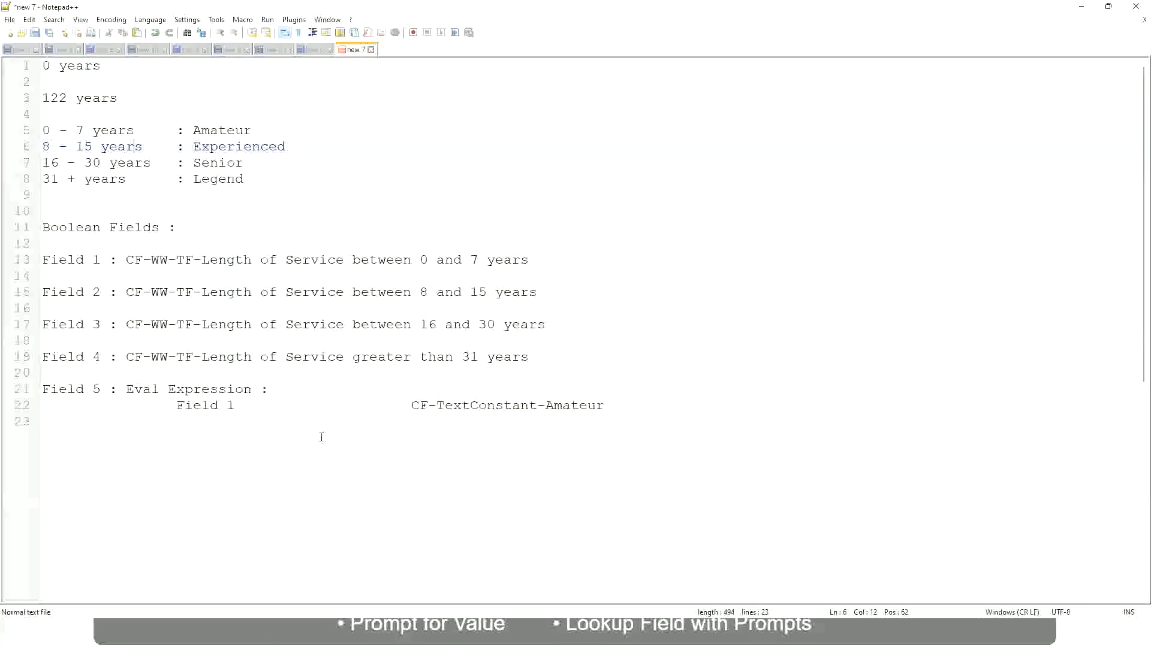
In the Notepad++ notes, add "10,000 USD" a few lines below the Eval Expression entry
key(Return)
key(Return)
key(Return)
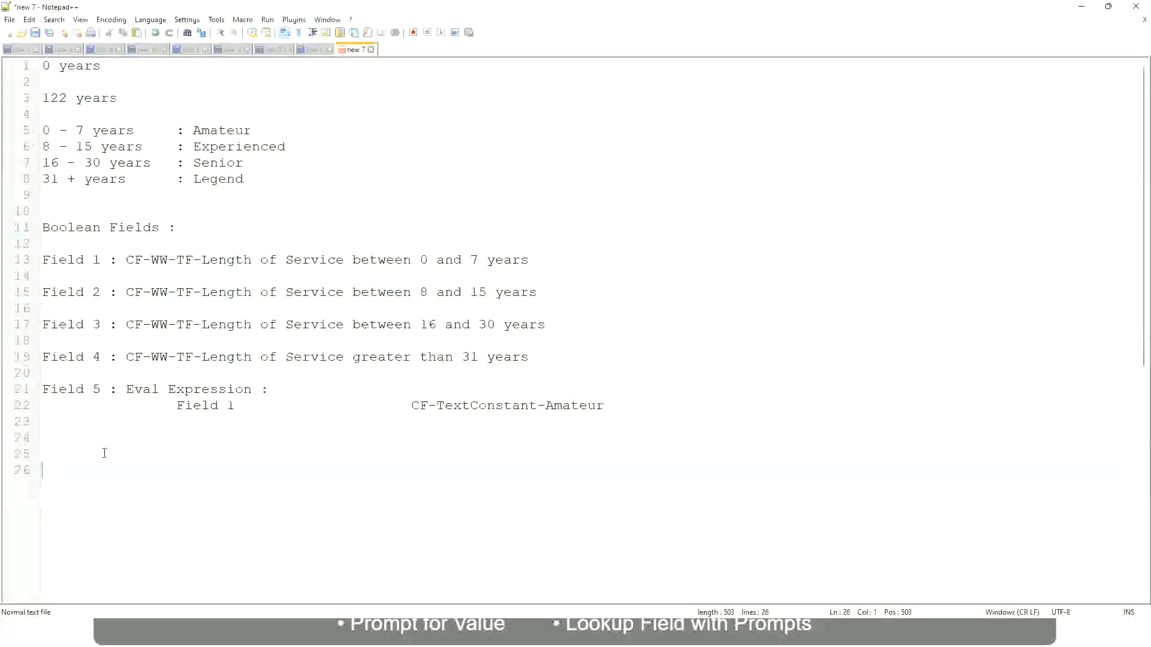
text(10,000 USD)
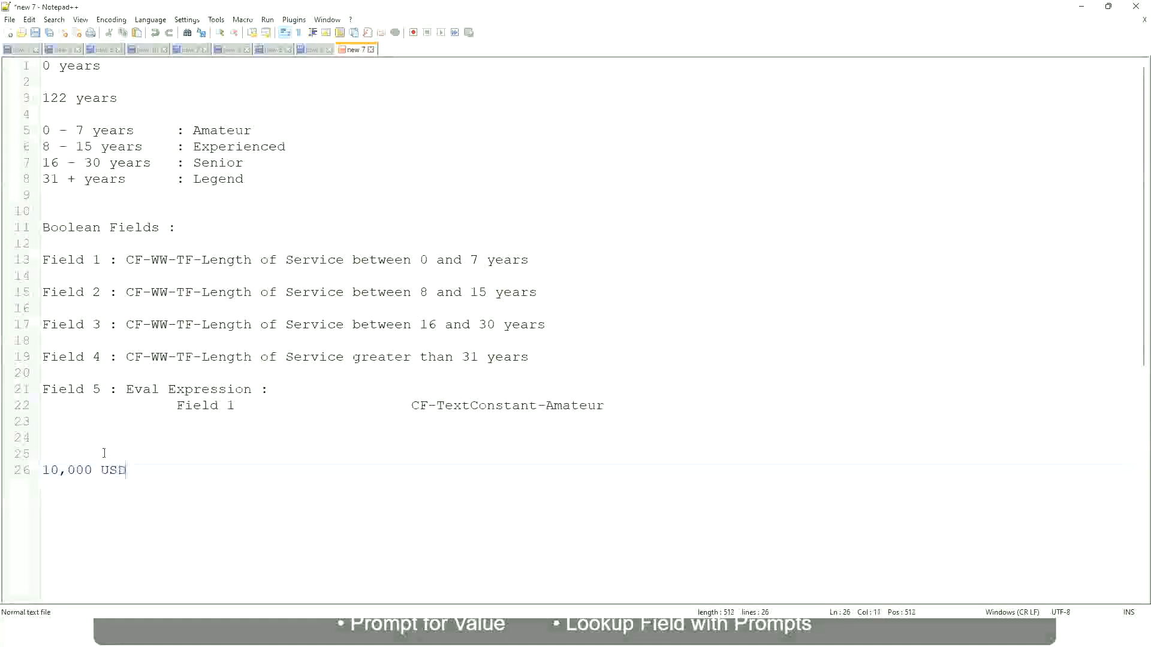
Add "1,000,000 USD" on the same line as "10,000 USD", spaced well apart, and start a new paragraph below
key(Tab)
key(Tab)
key(Tab)
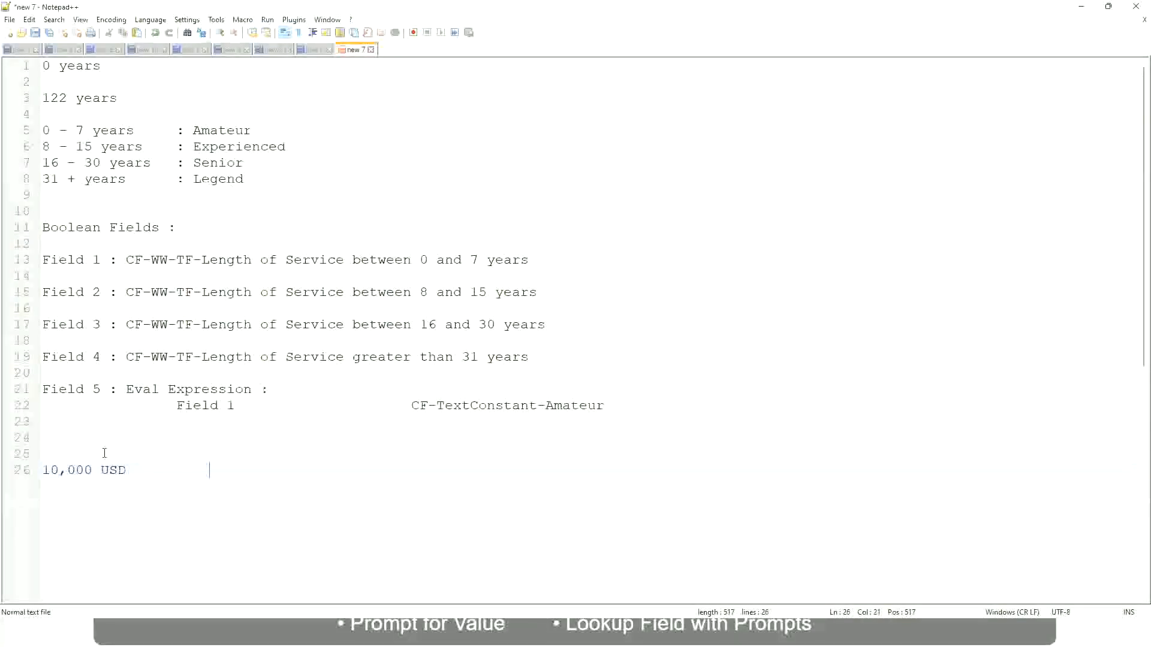
text(1,000,000)
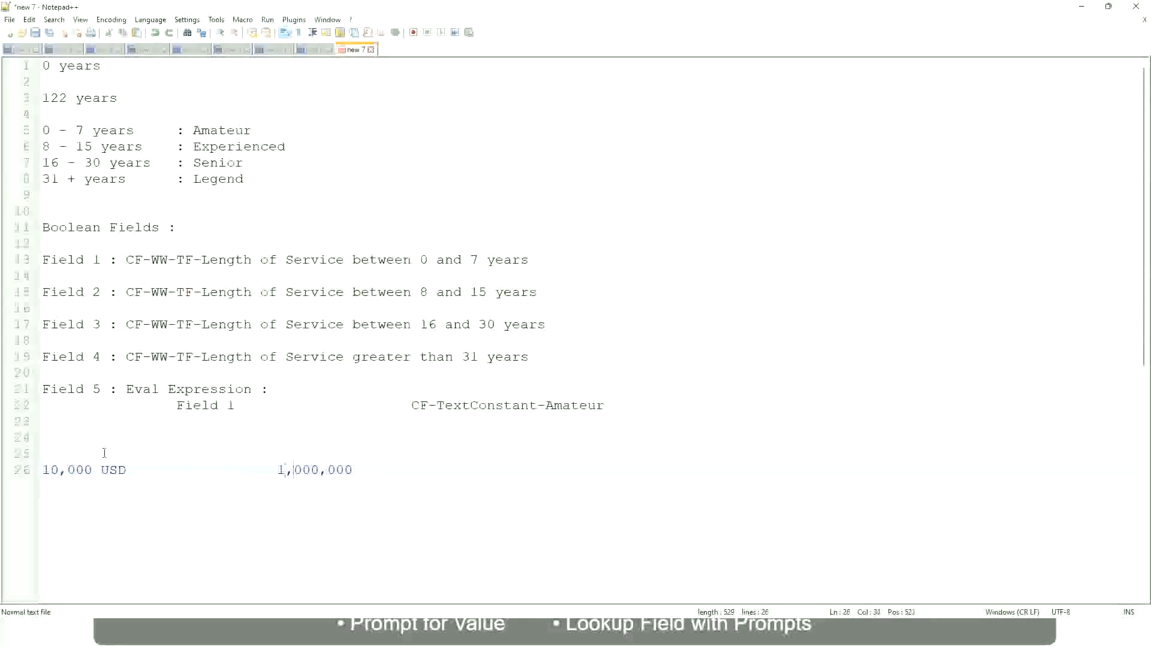
key(Right)
key(Right)
key(Right)
key(Right)
key(Right)
key(Right)
key(Right)
key(Right)
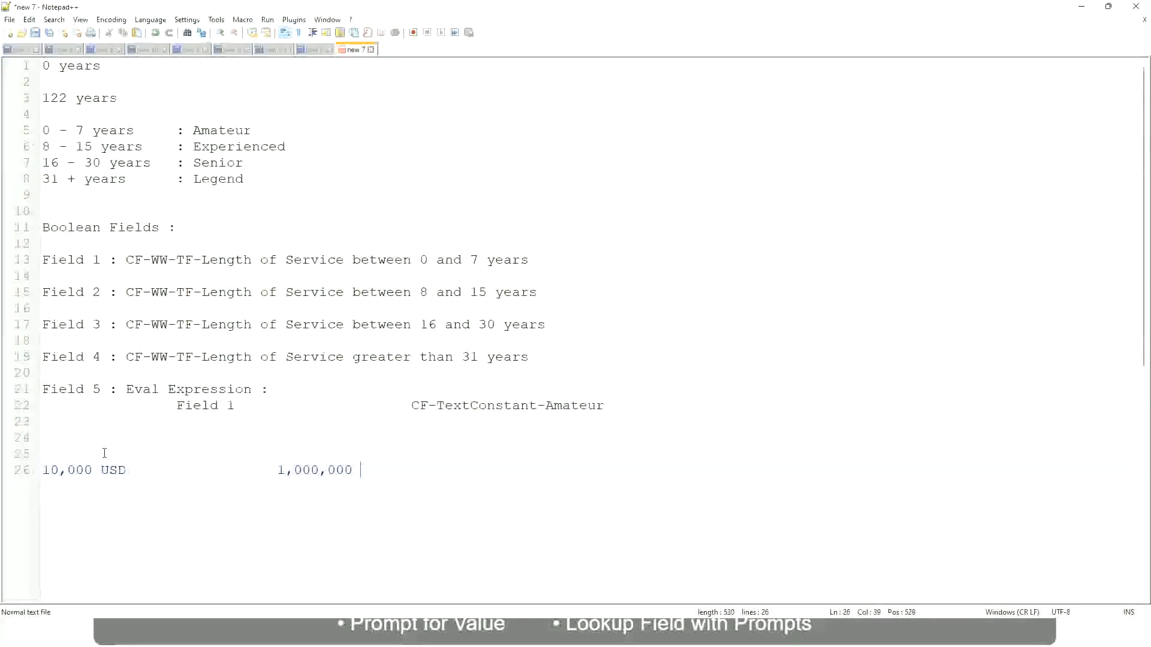
text(USD)
key(Return)
key(Return)
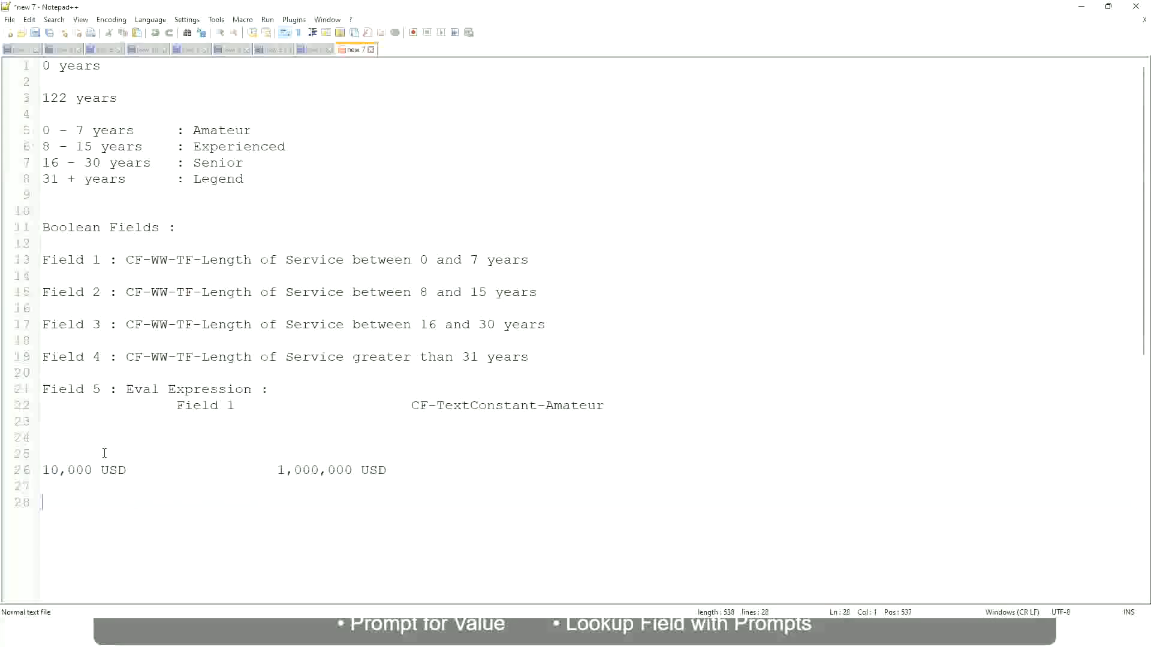
Add the salary band "10 - 50,000 : Low" below the USD range line, with wide spacing before the colon
text(10 - 50,000             : Low)
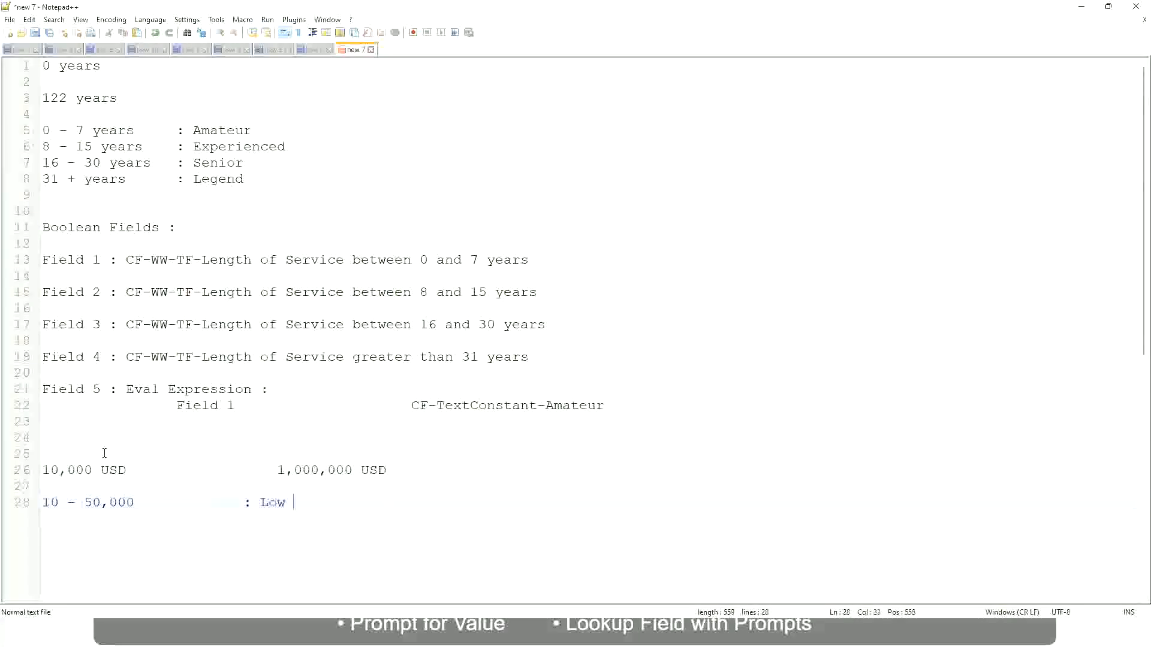
Add the band "50,001 - 150,000 : Medium" on the line below the Low band, aligning its colon with the line above
key(Return)
key(Return)
key(Up)
text(5)
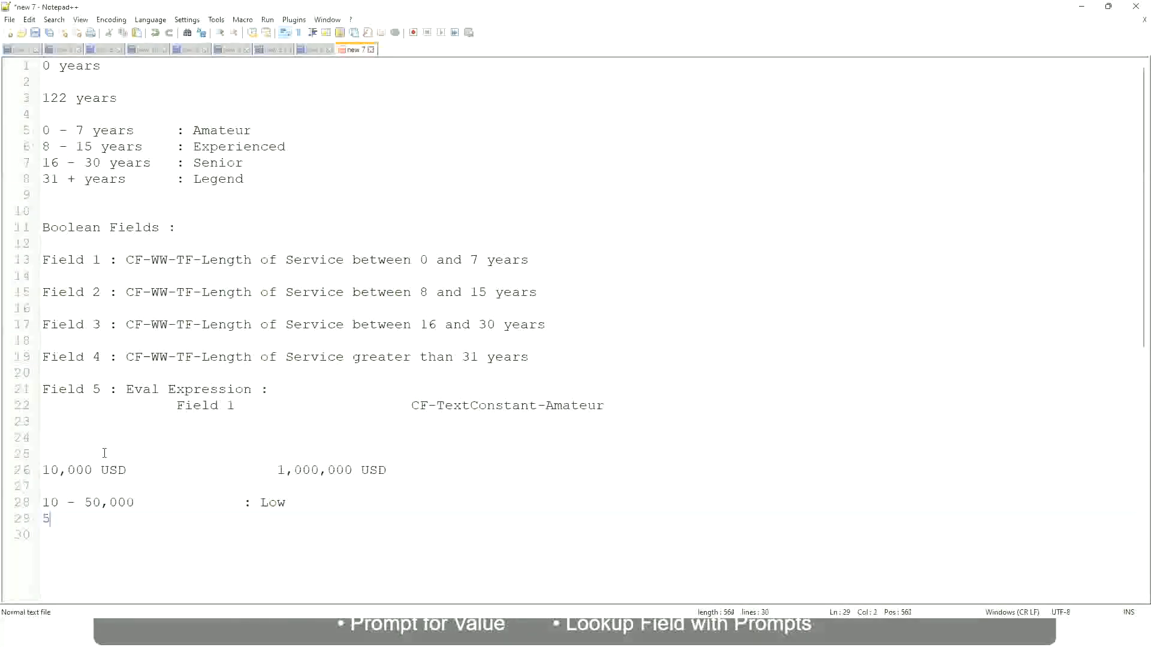
text(0,001 - 150,000)
key(Tab)
key(Tab)
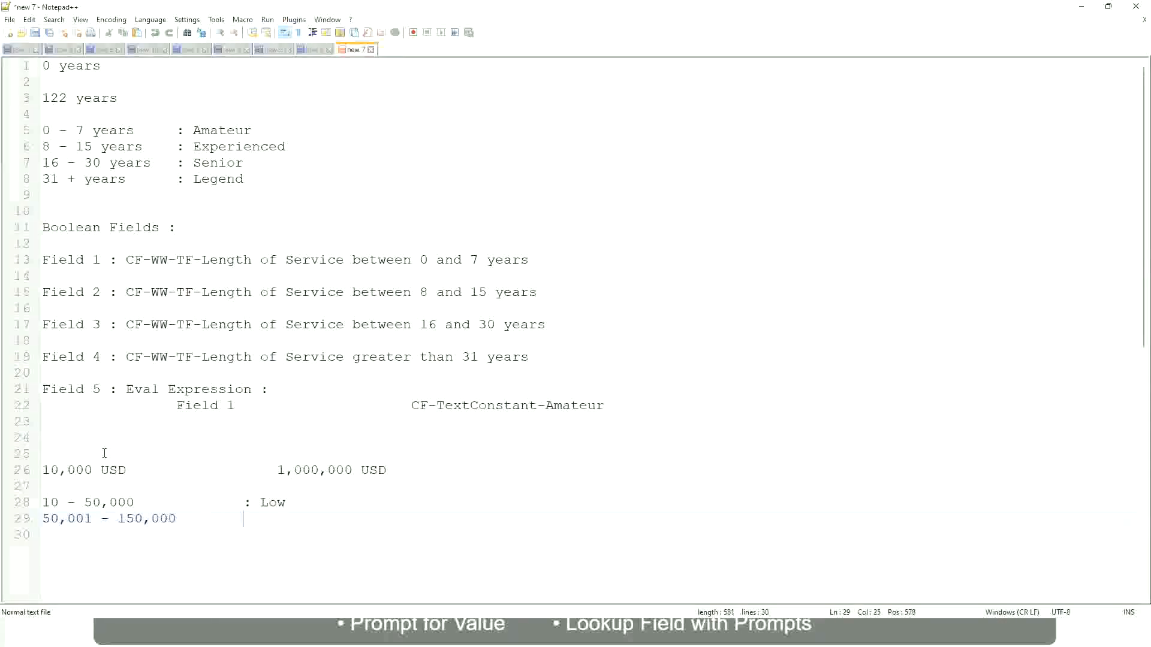
text(: Medium)
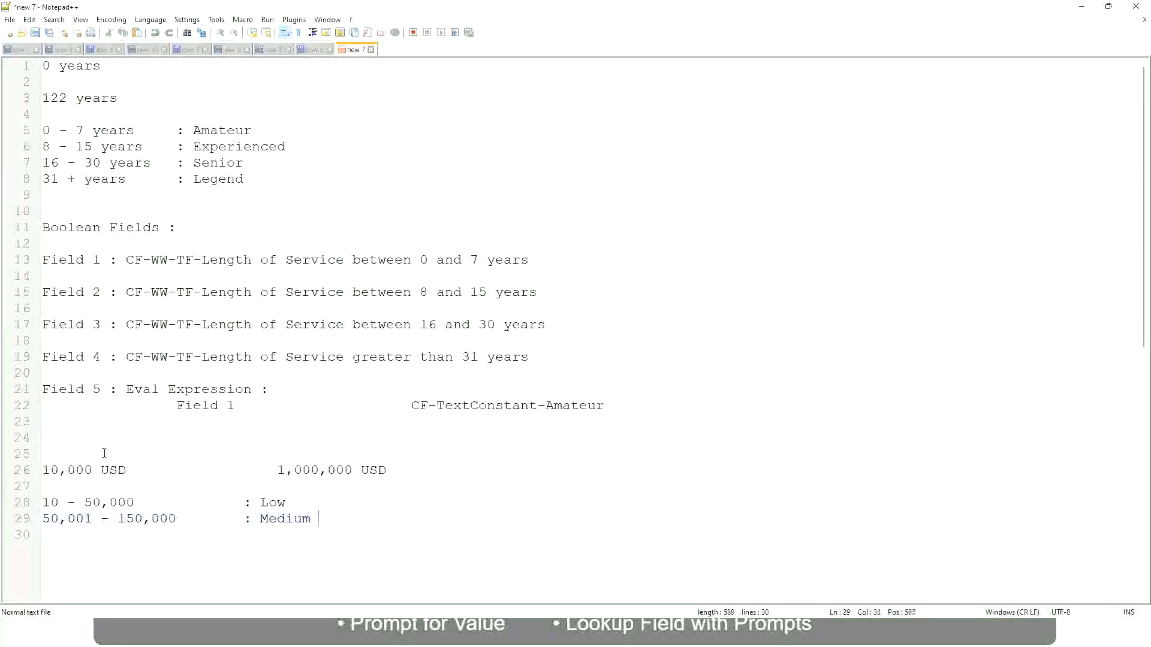
Add the band "> 150,000 : High" on the line below the Medium band, with its colon aligned to the others
key(Return)
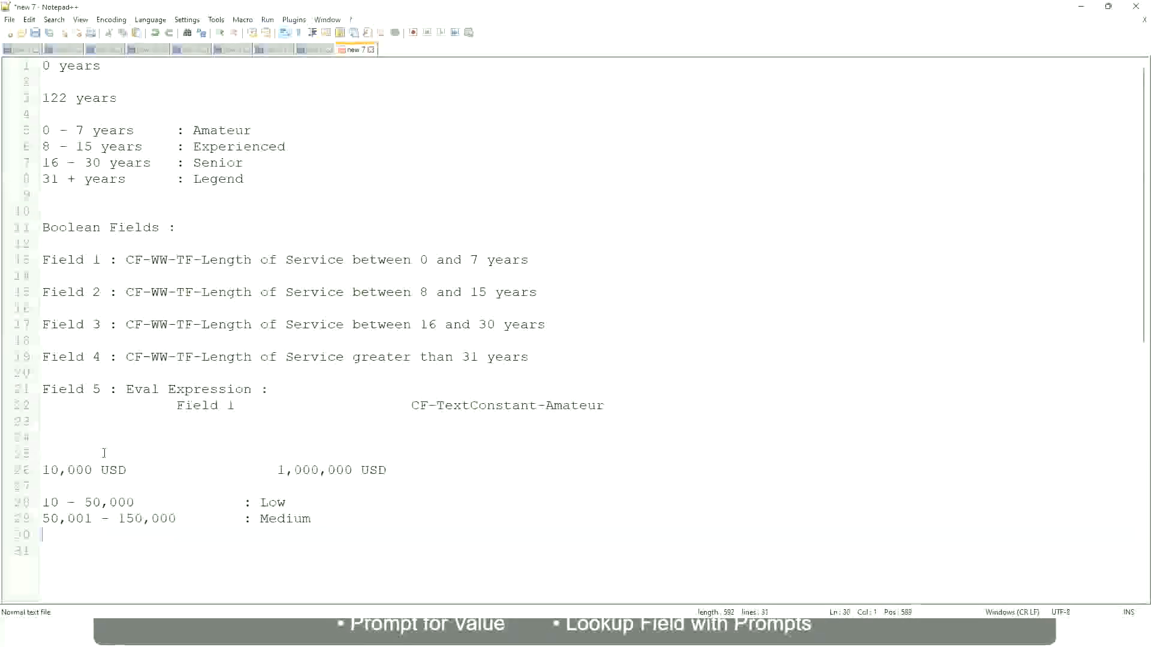
text(> 1)
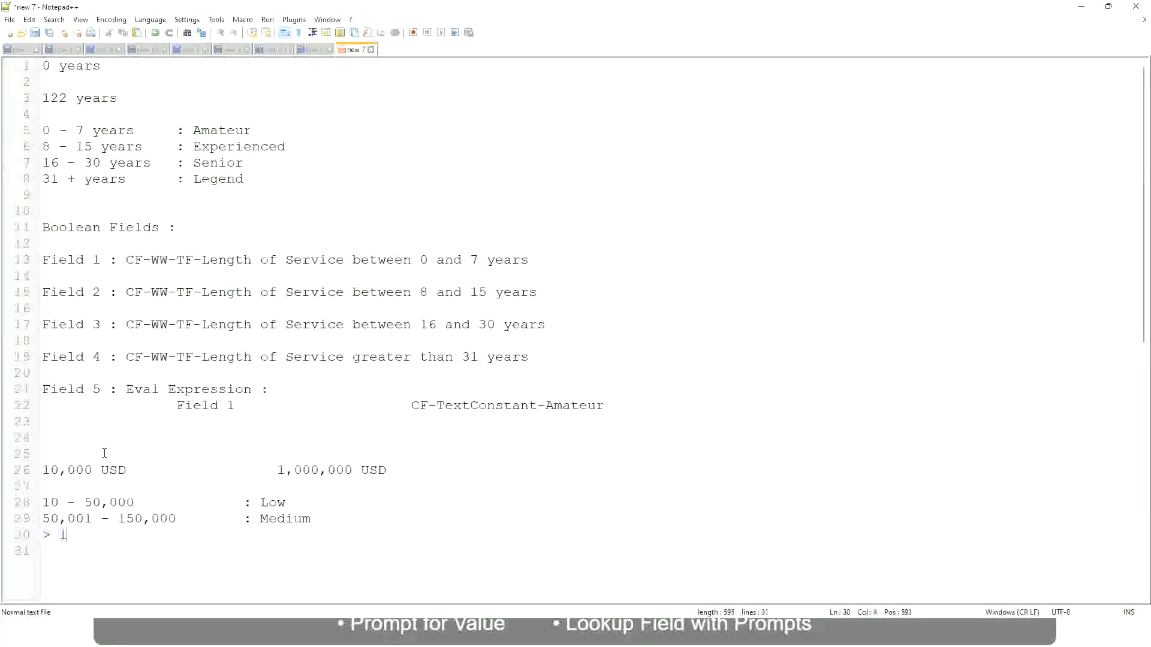
text(50,000)
key(Tab)
key(Tab)
key(Tab)
text(: High)
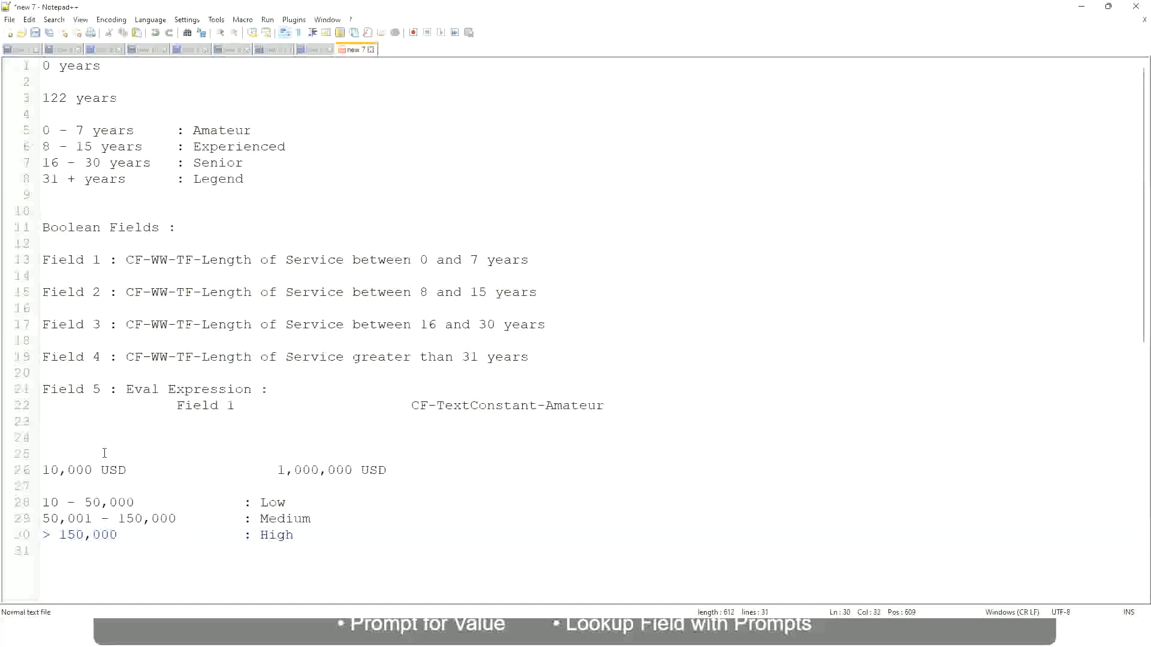
Review the salary range limits in USD and the Low, Medium and High bands noted beneath them
click(37, 470)
click(47, 469)
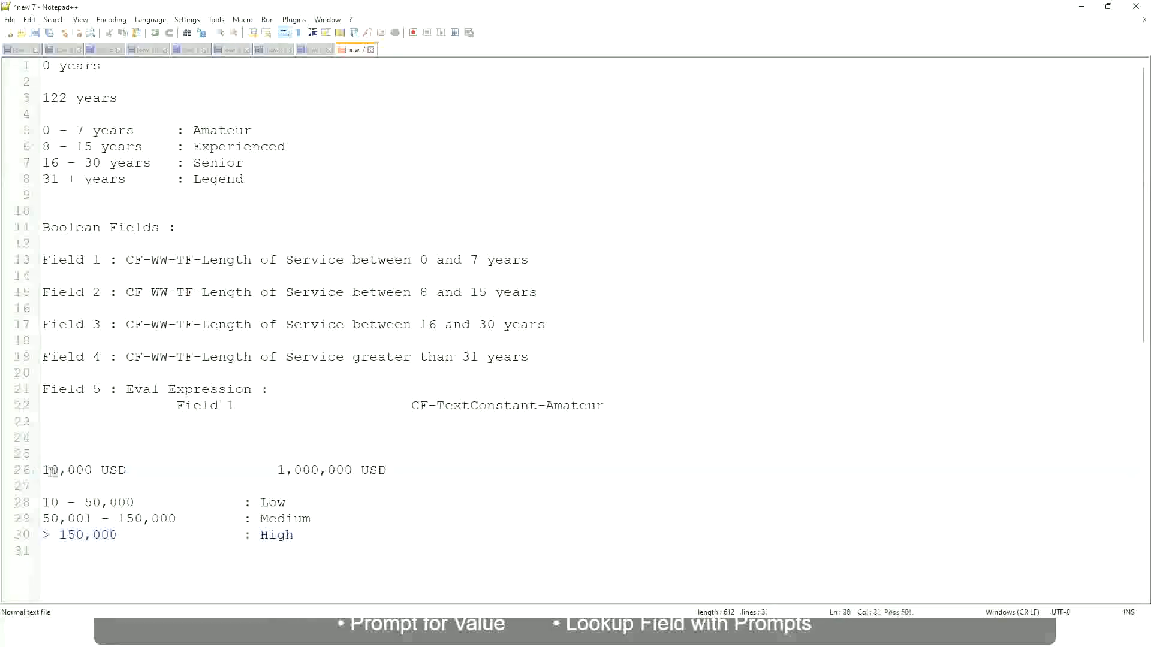
double_click(344, 471)
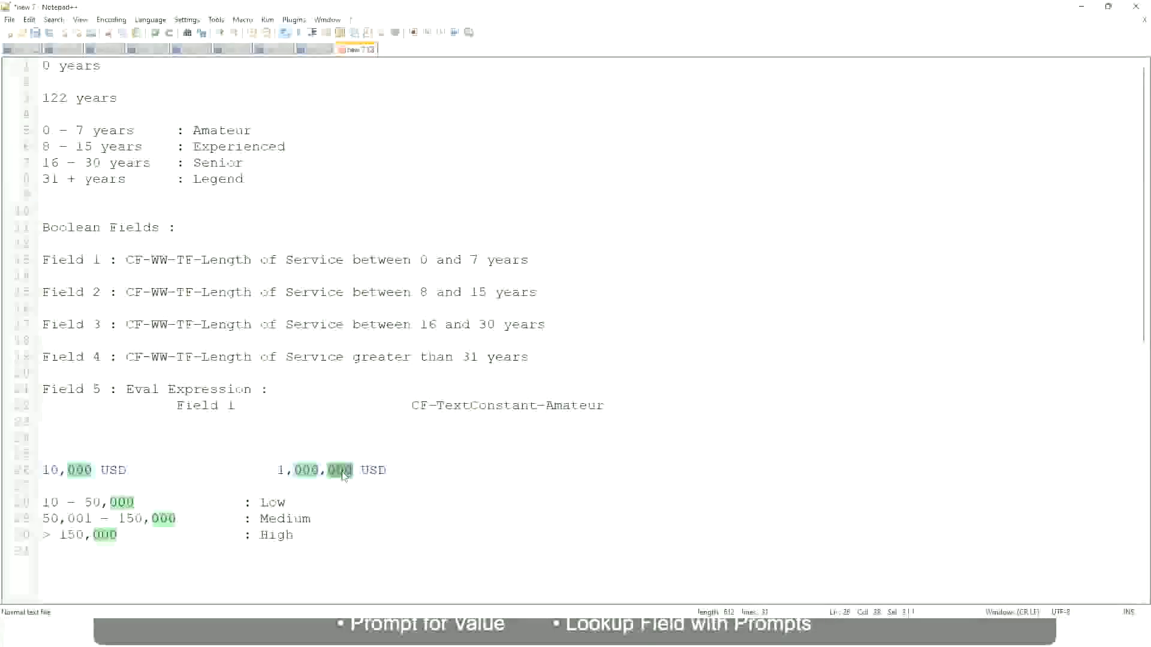
click(227, 519)
click(37, 470)
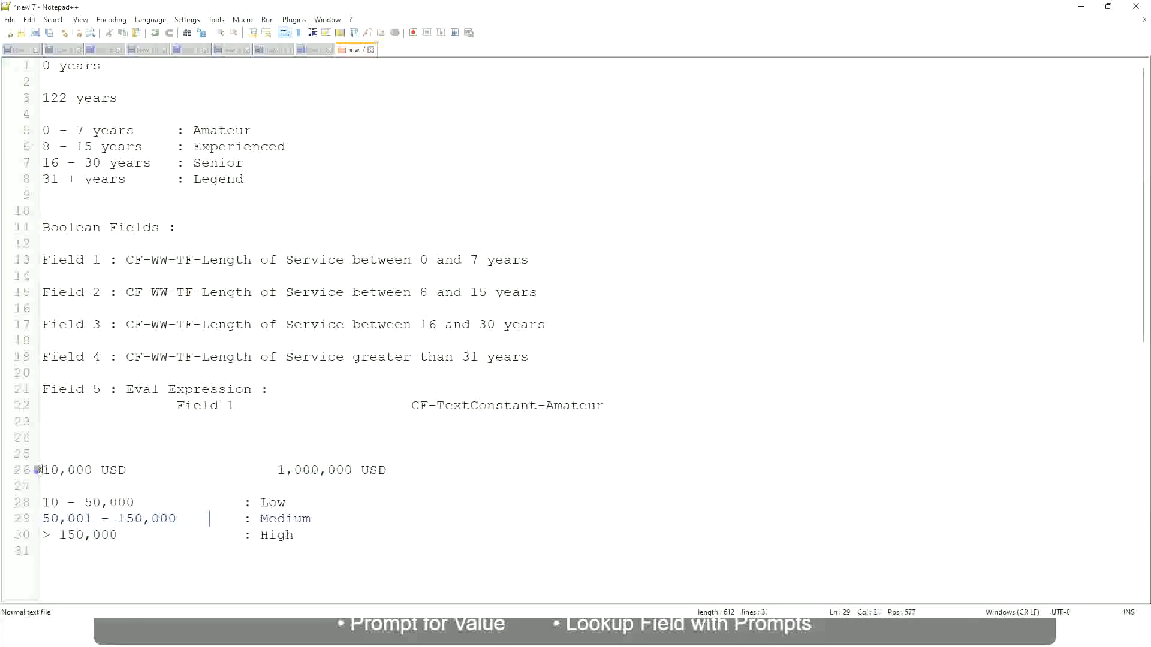
click(354, 471)
click(277, 502)
click(276, 535)
click(294, 533)
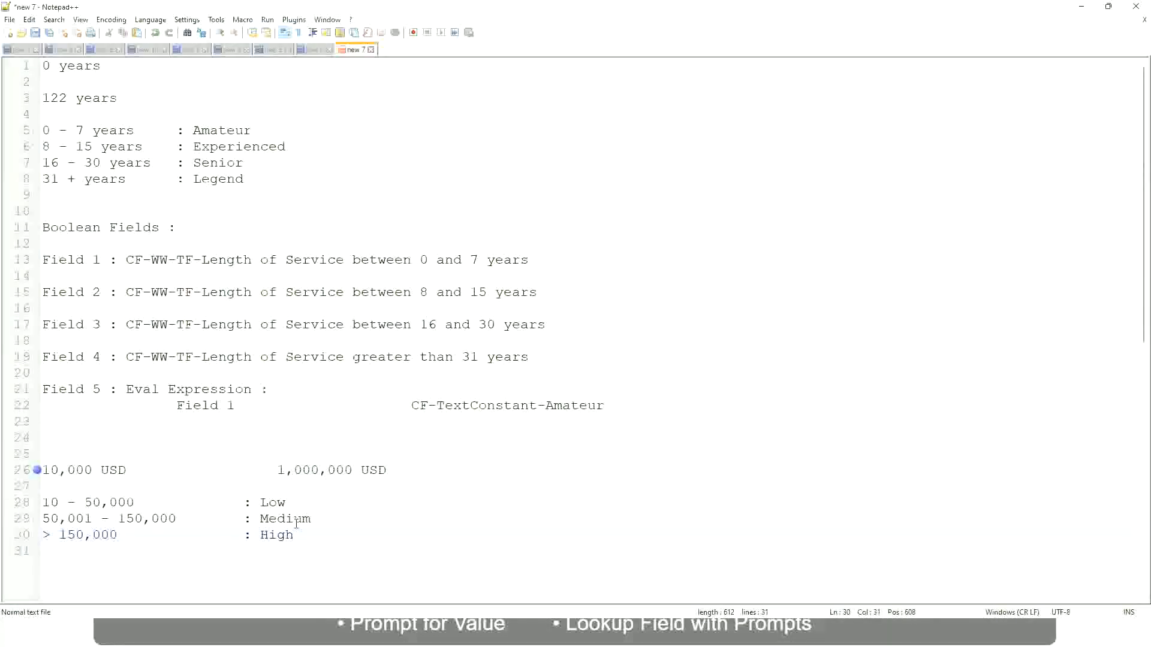